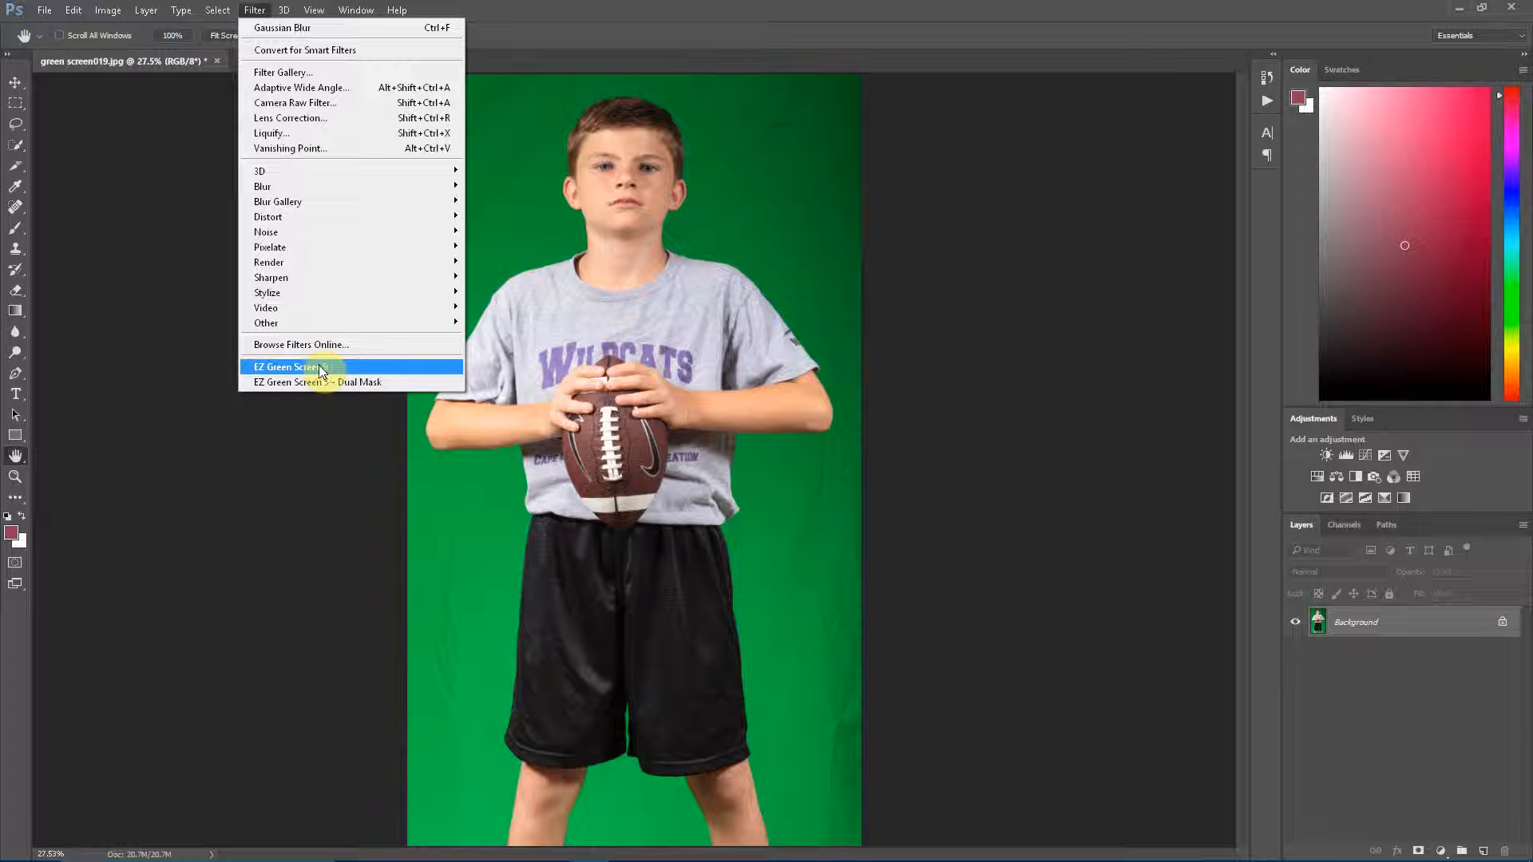
Step: Try extracting the boy from the green screen with EZ Green Screen 5, apply the result, and revert the image
left_click(374, 369)
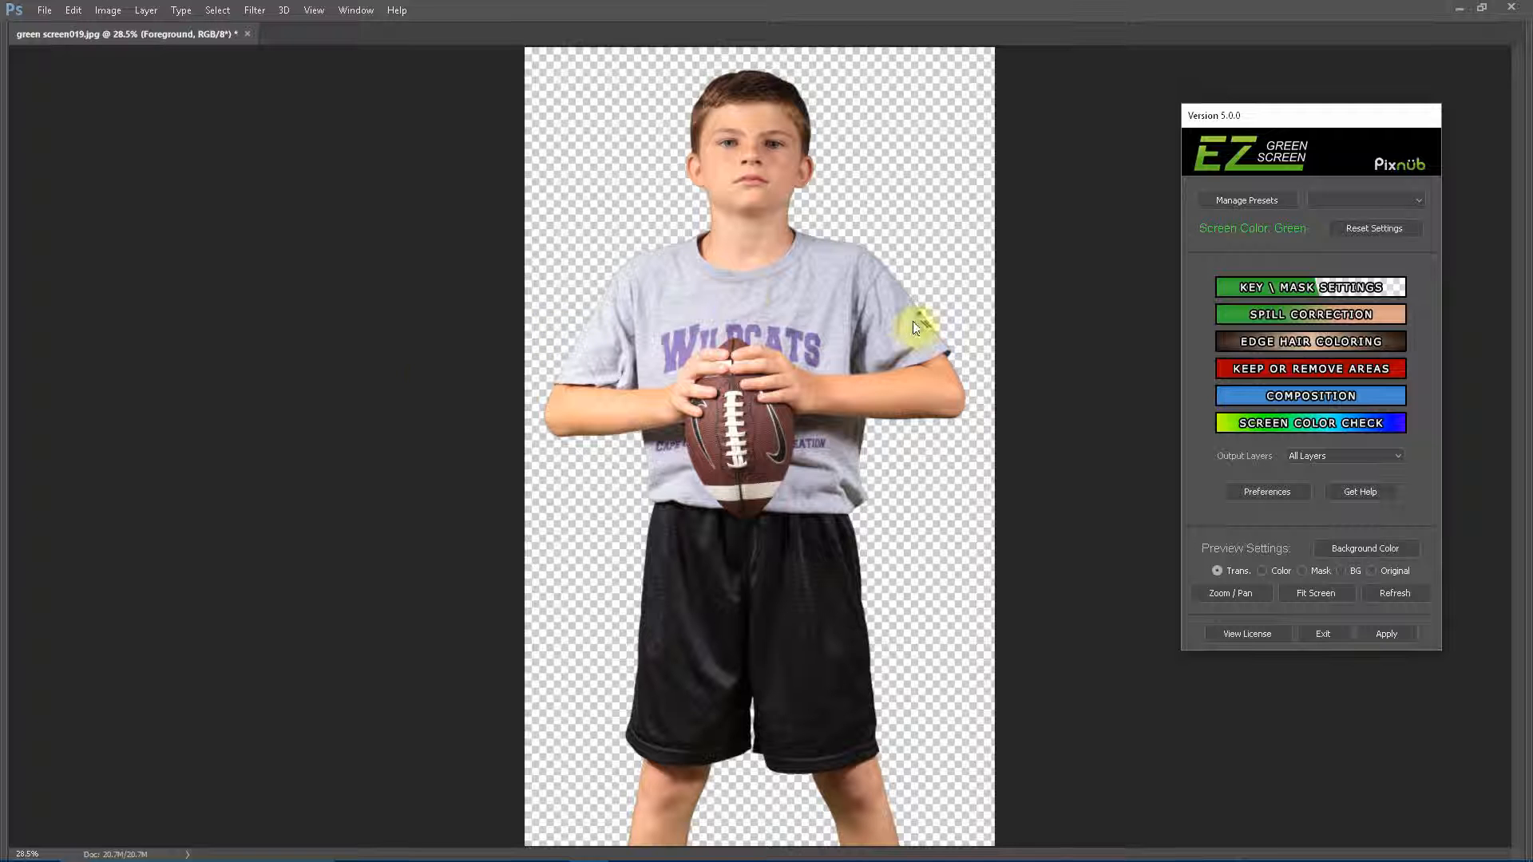
left_click_drag(1267, 118, 1089, 159)
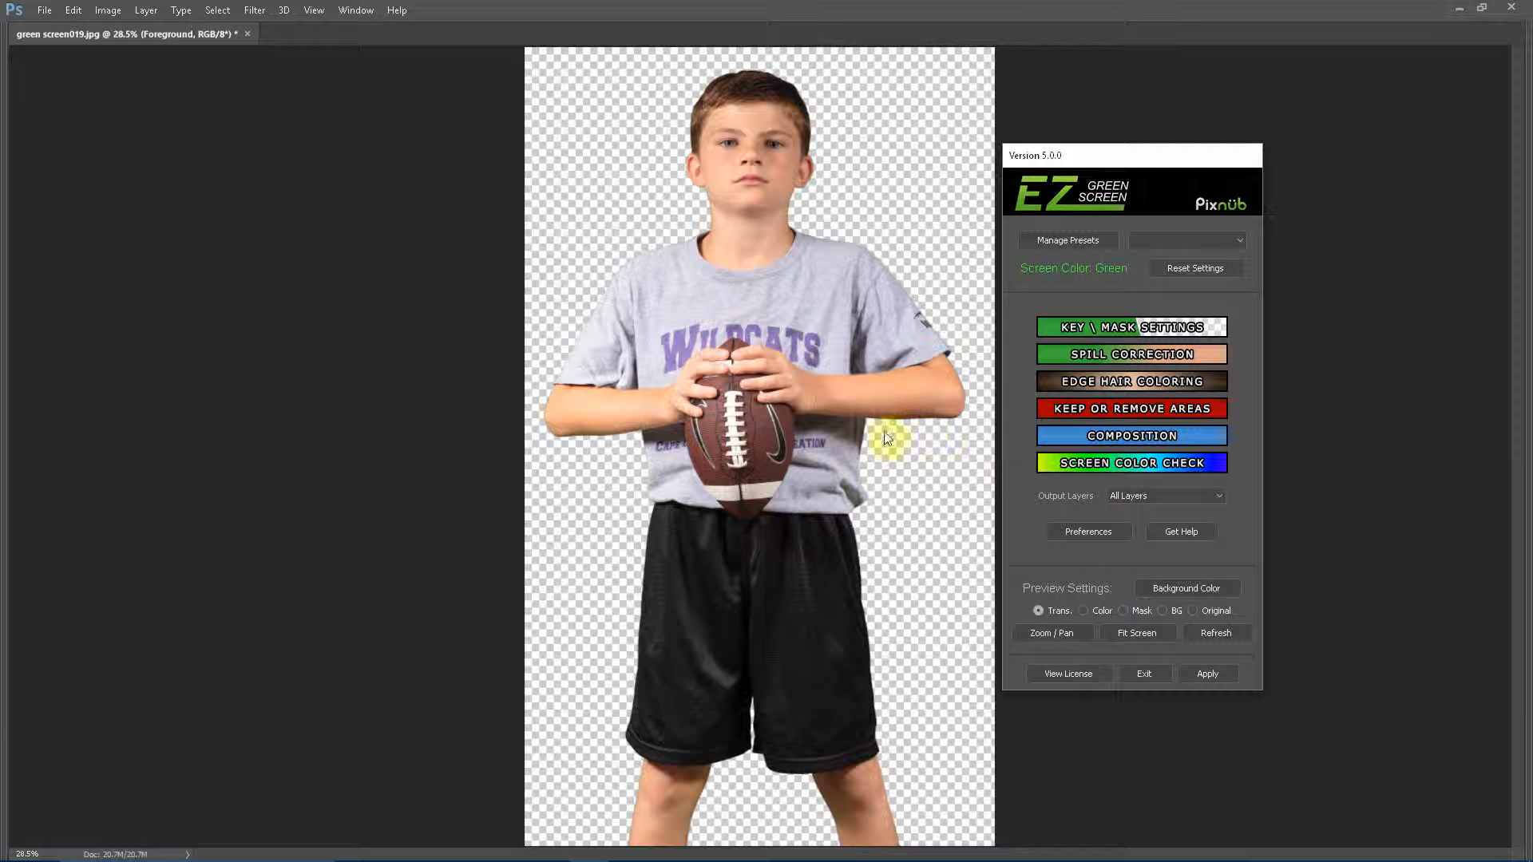
left_click(1221, 675)
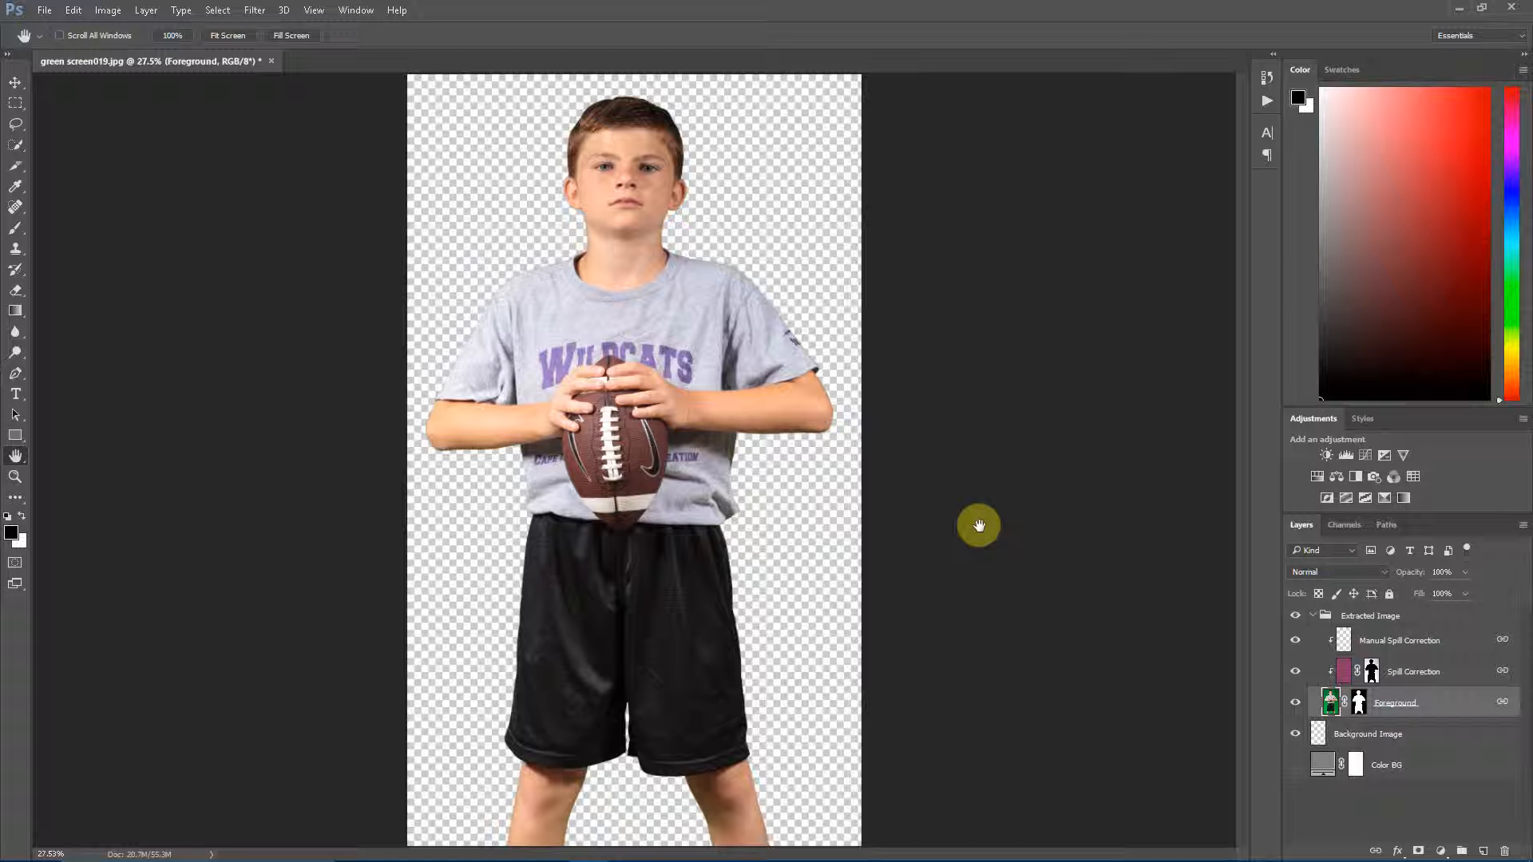
key("F12")
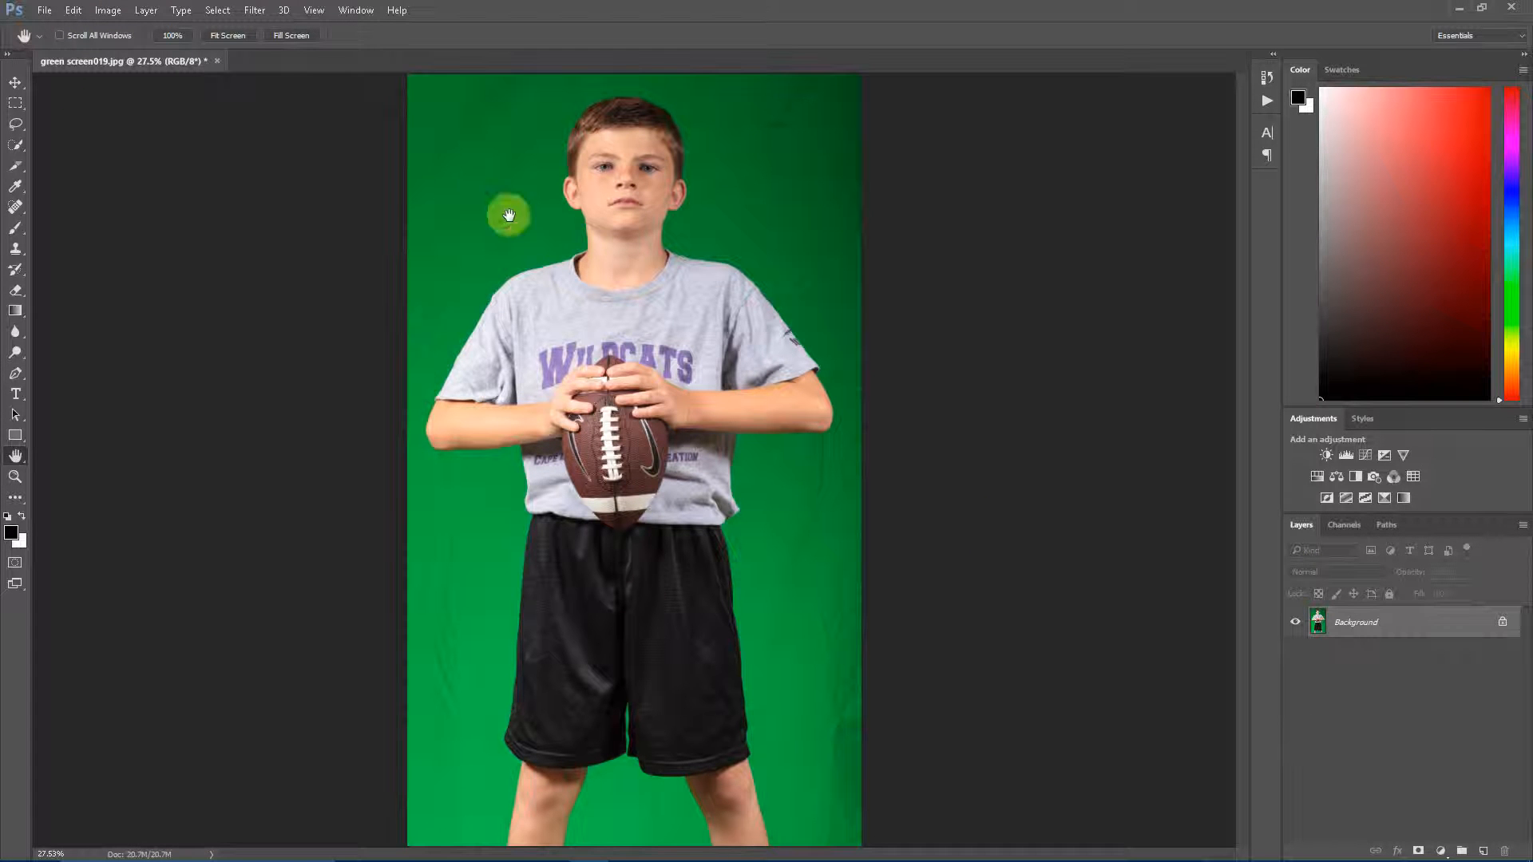
Step: Run the EZ Green Screen 5 filter on the green screen photo and move its dialog closer to the image
left_click(255, 10)
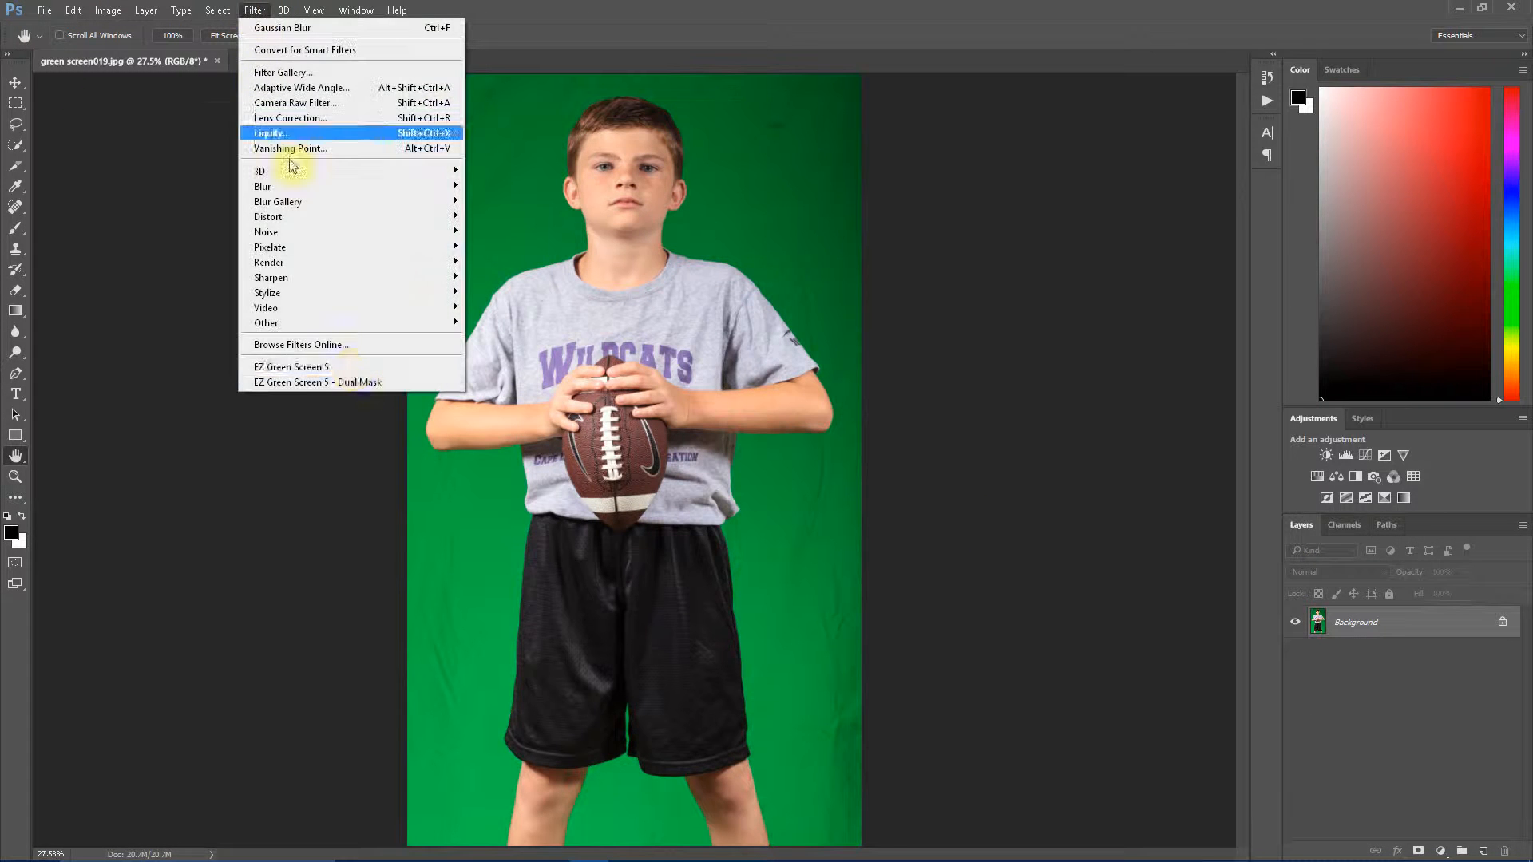
left_click(348, 367)
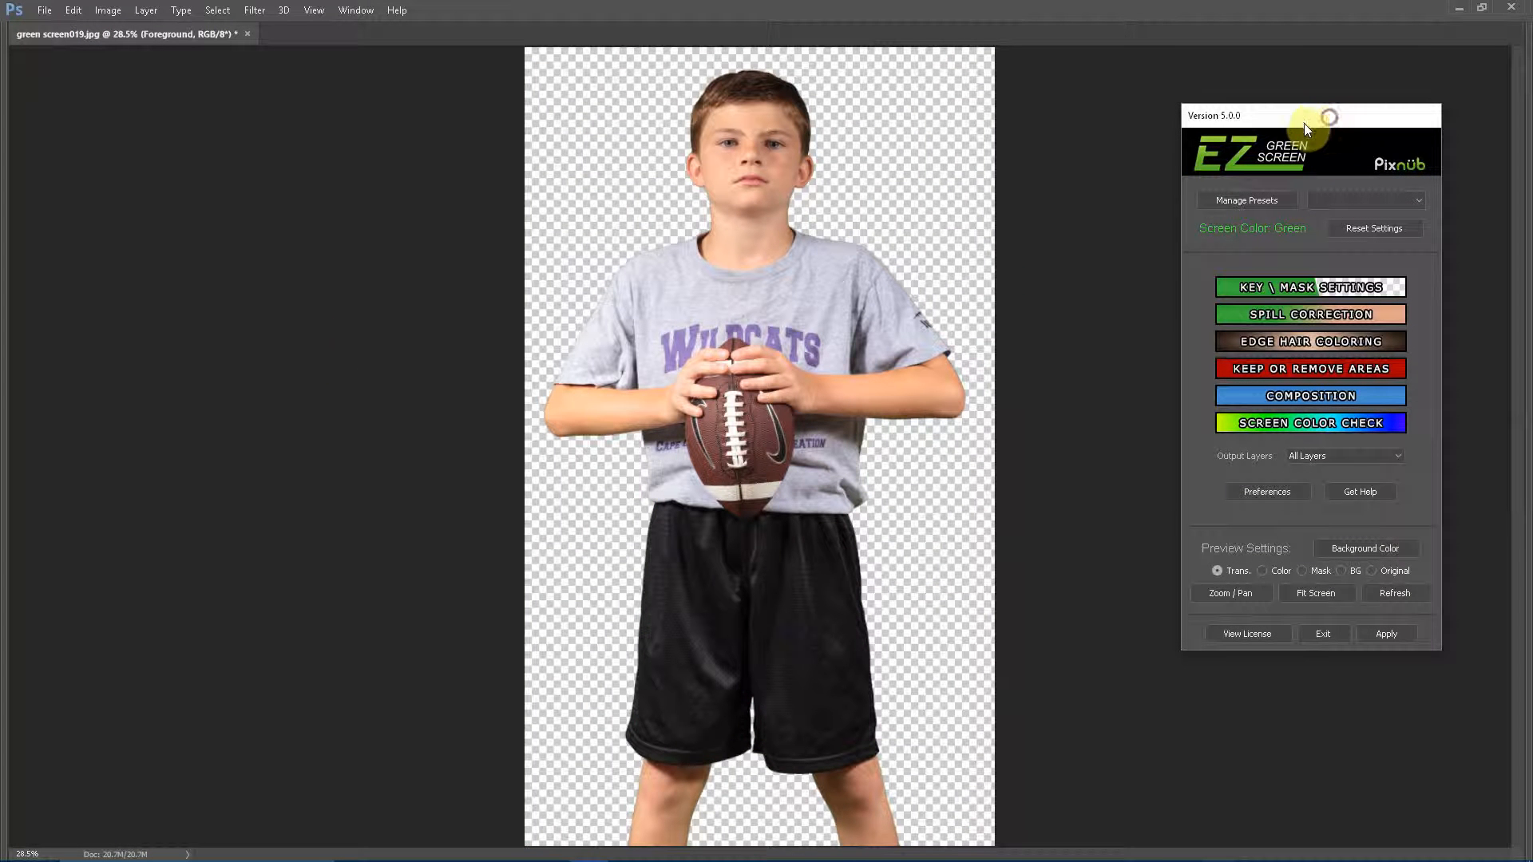
left_click_drag(1328, 117, 1184, 149)
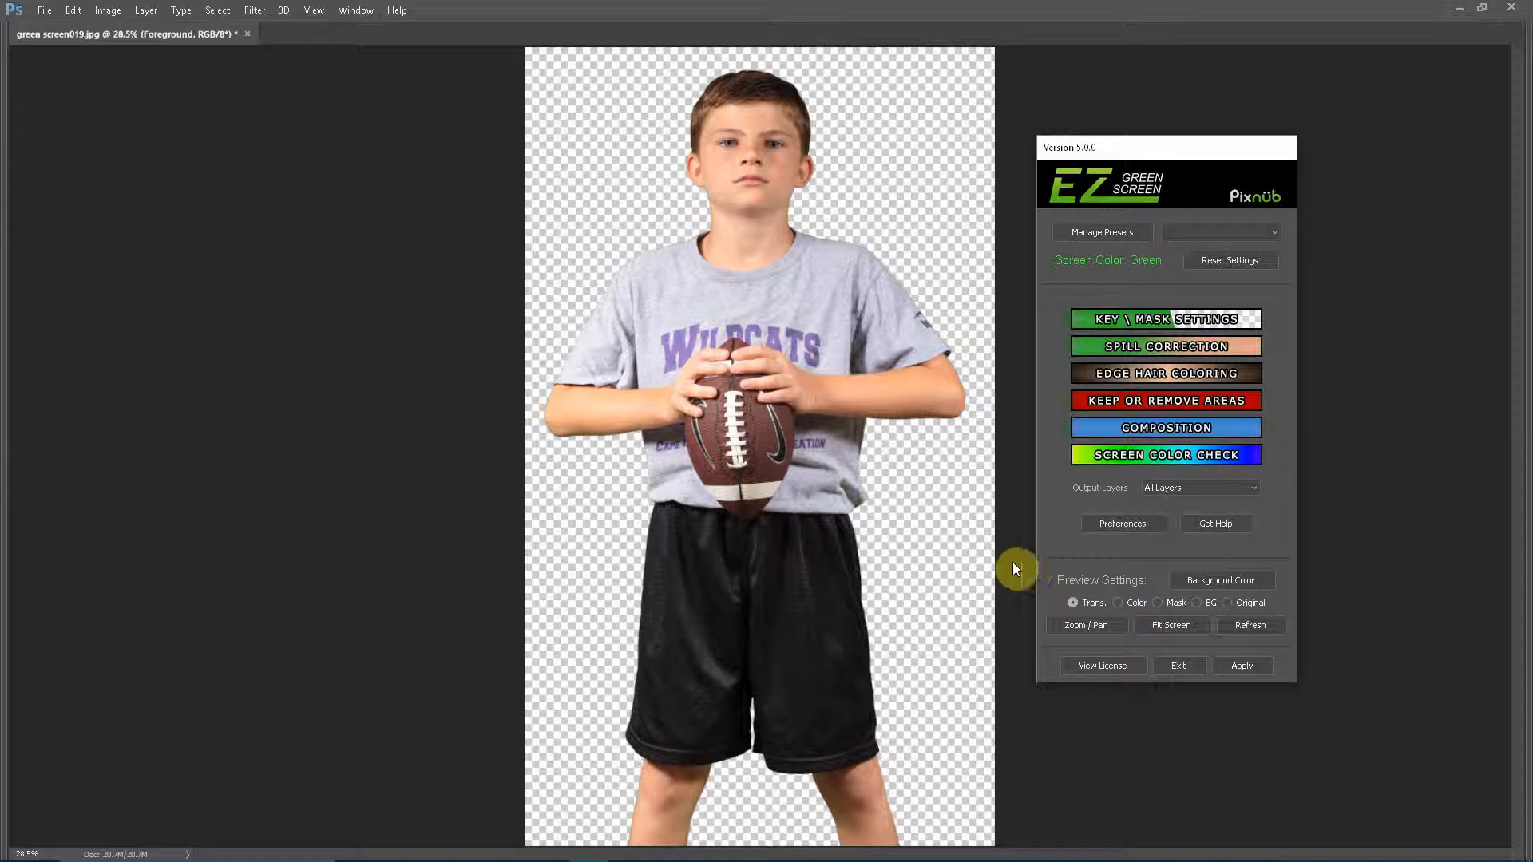
Step: Preview the extraction over a solid color and set that background color to a light greyish blue
left_click(1117, 604)
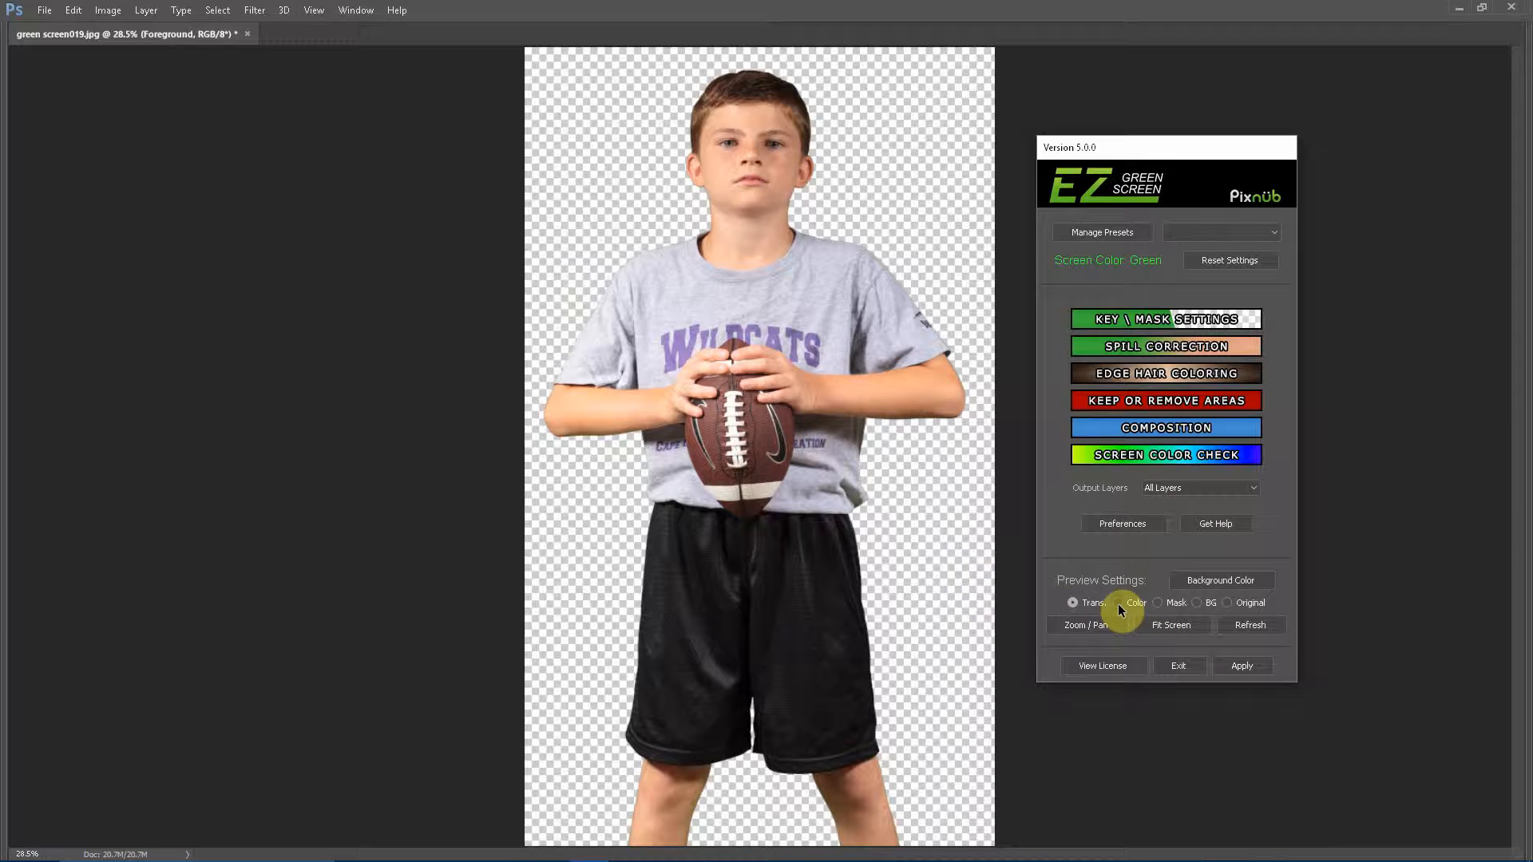
left_click(1206, 582)
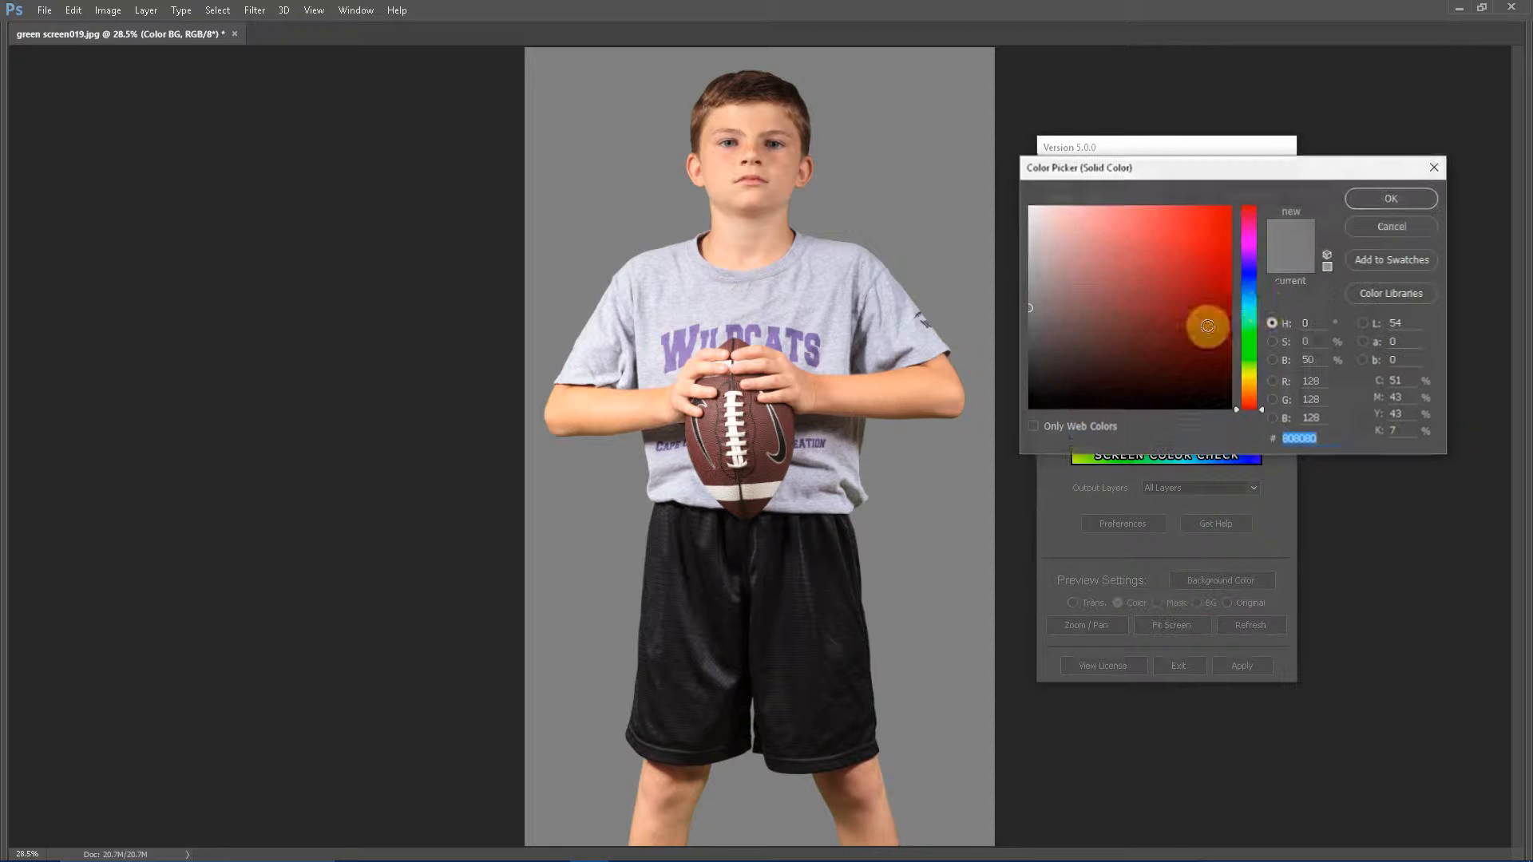
left_click(1252, 286)
left_click(1066, 259)
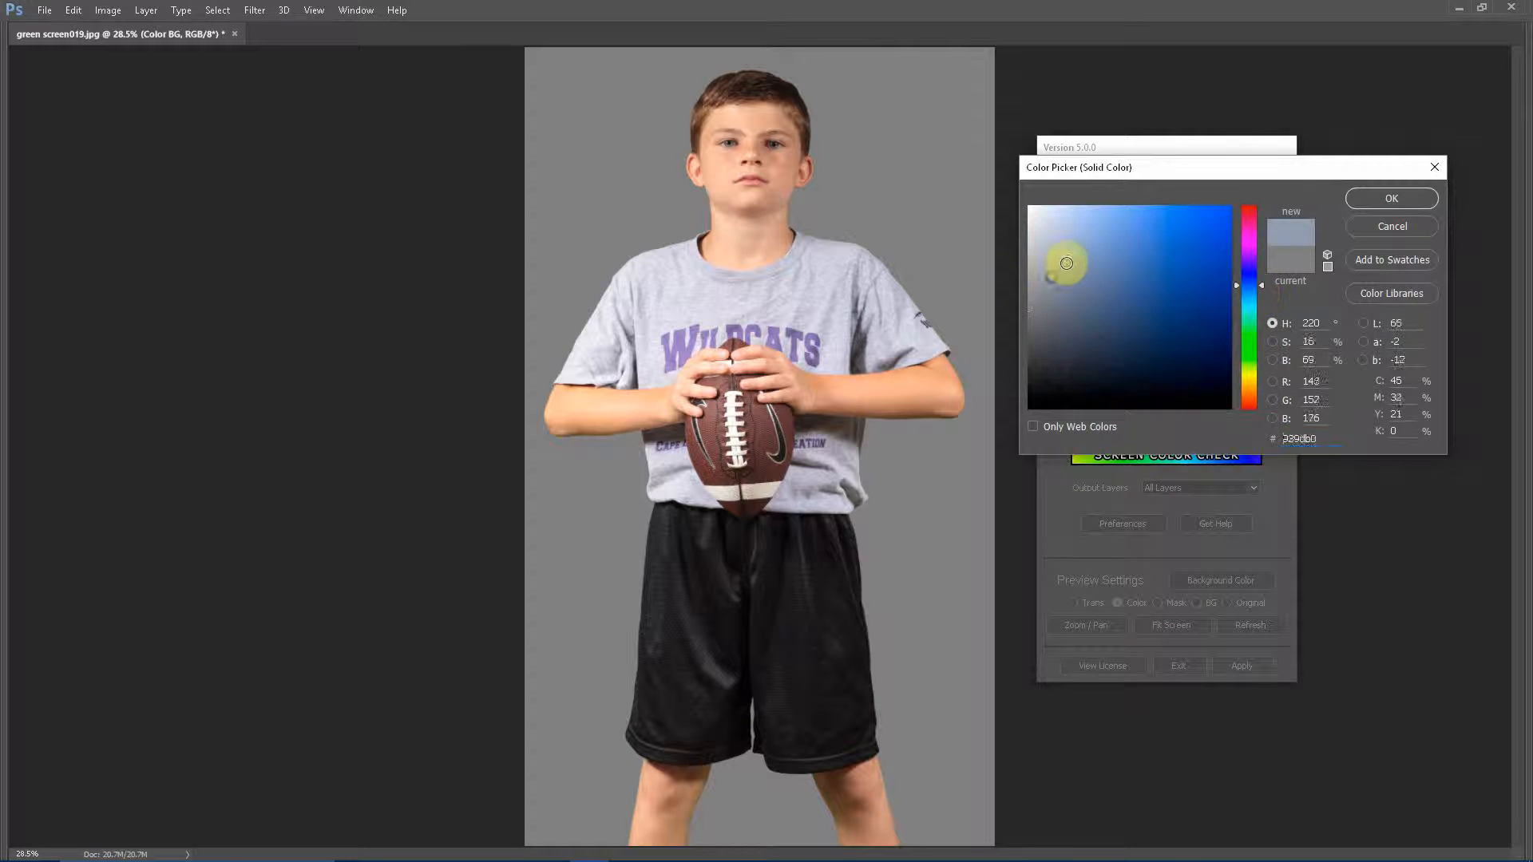
left_click(1361, 204)
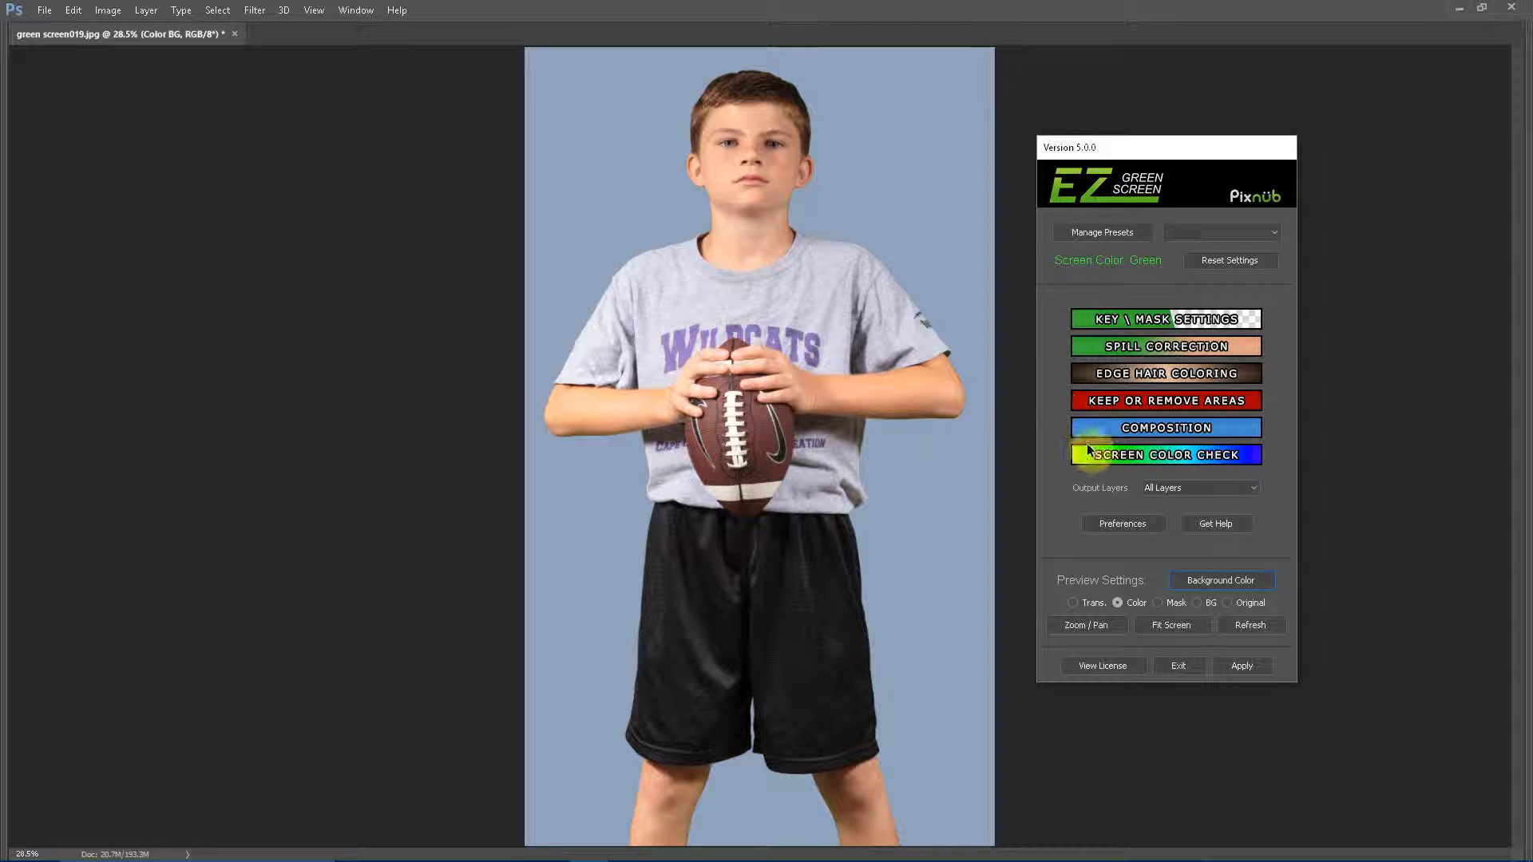
Step: Compare the mask, background and original previews of the extraction, and return to the transparent preview
left_click(1156, 604)
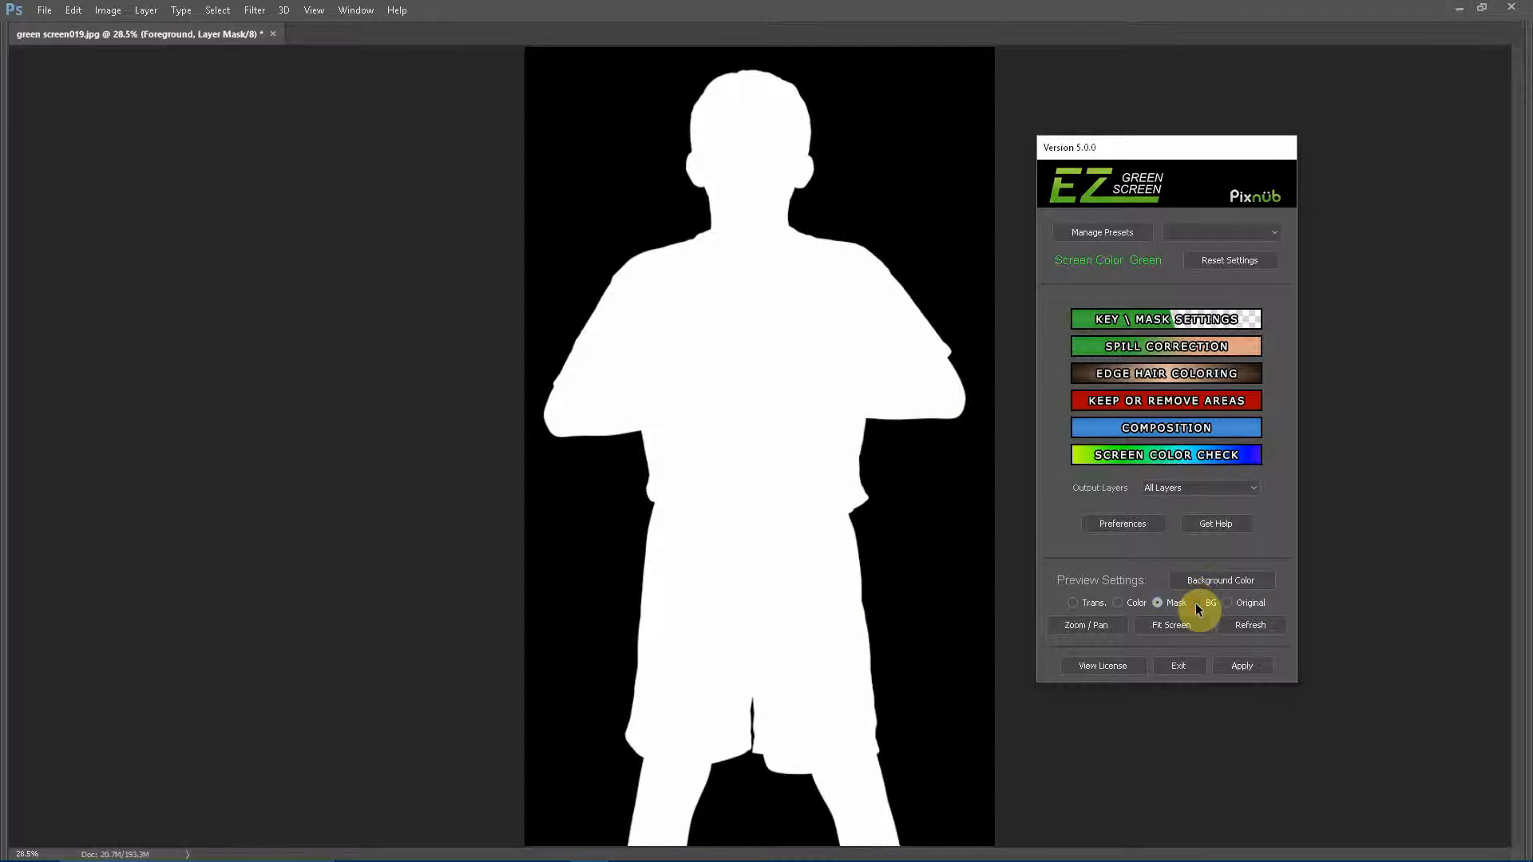
left_click(1196, 603)
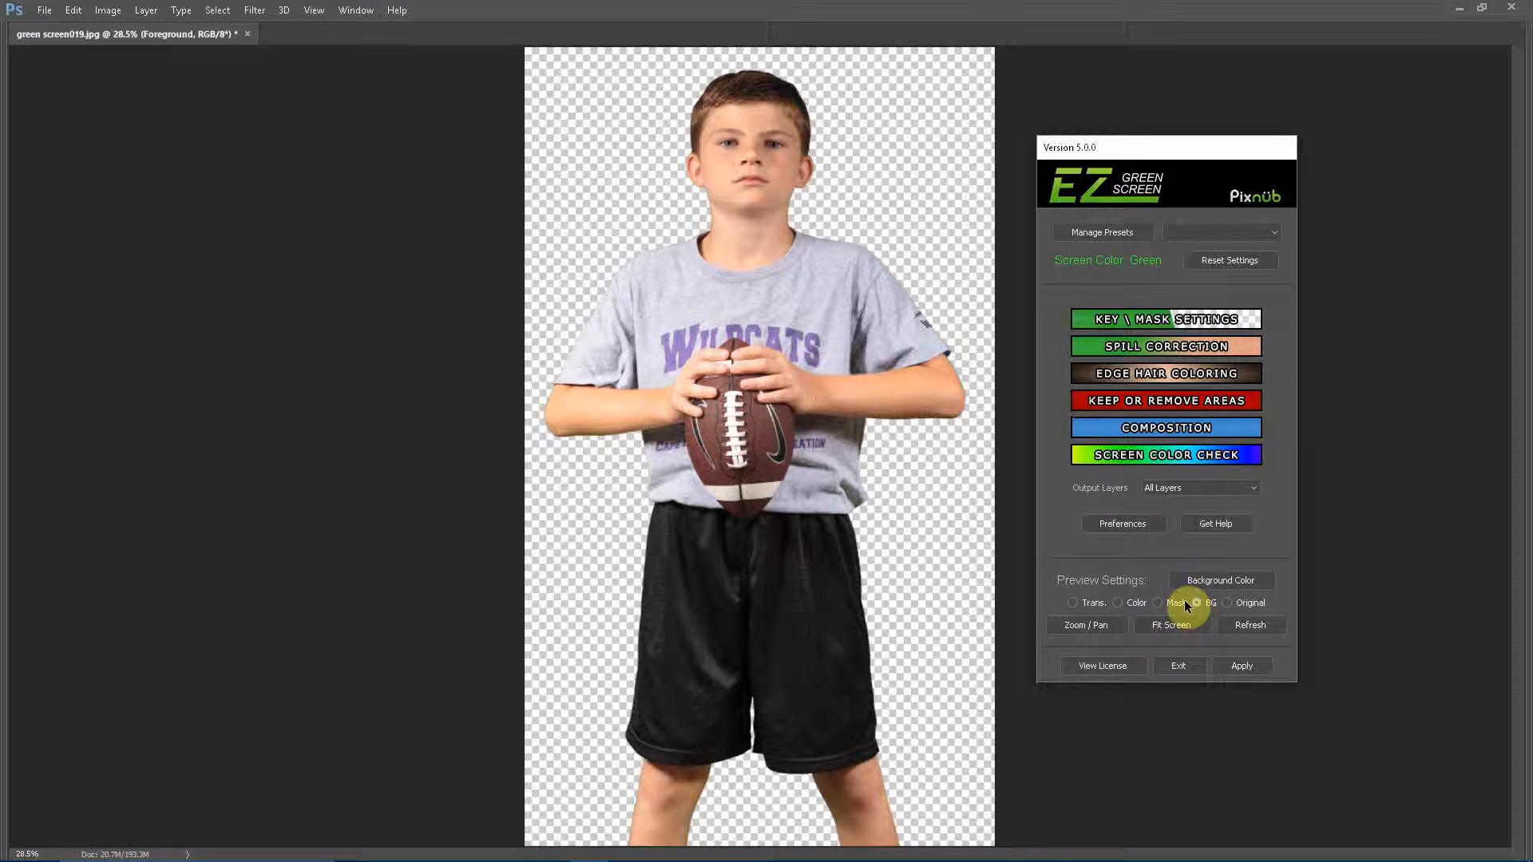
left_click(1227, 602)
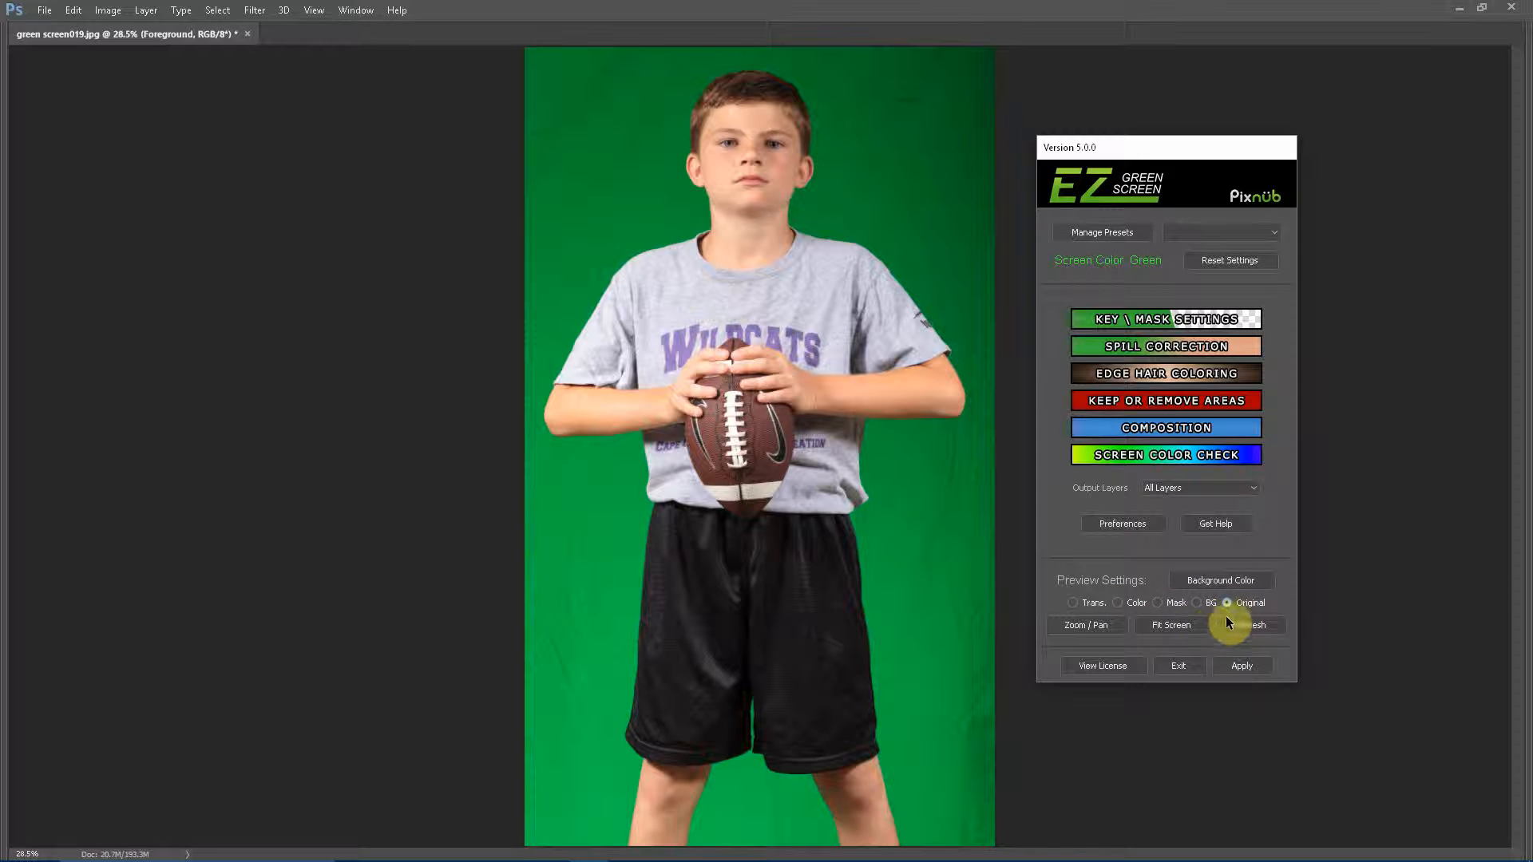
left_click(1095, 606)
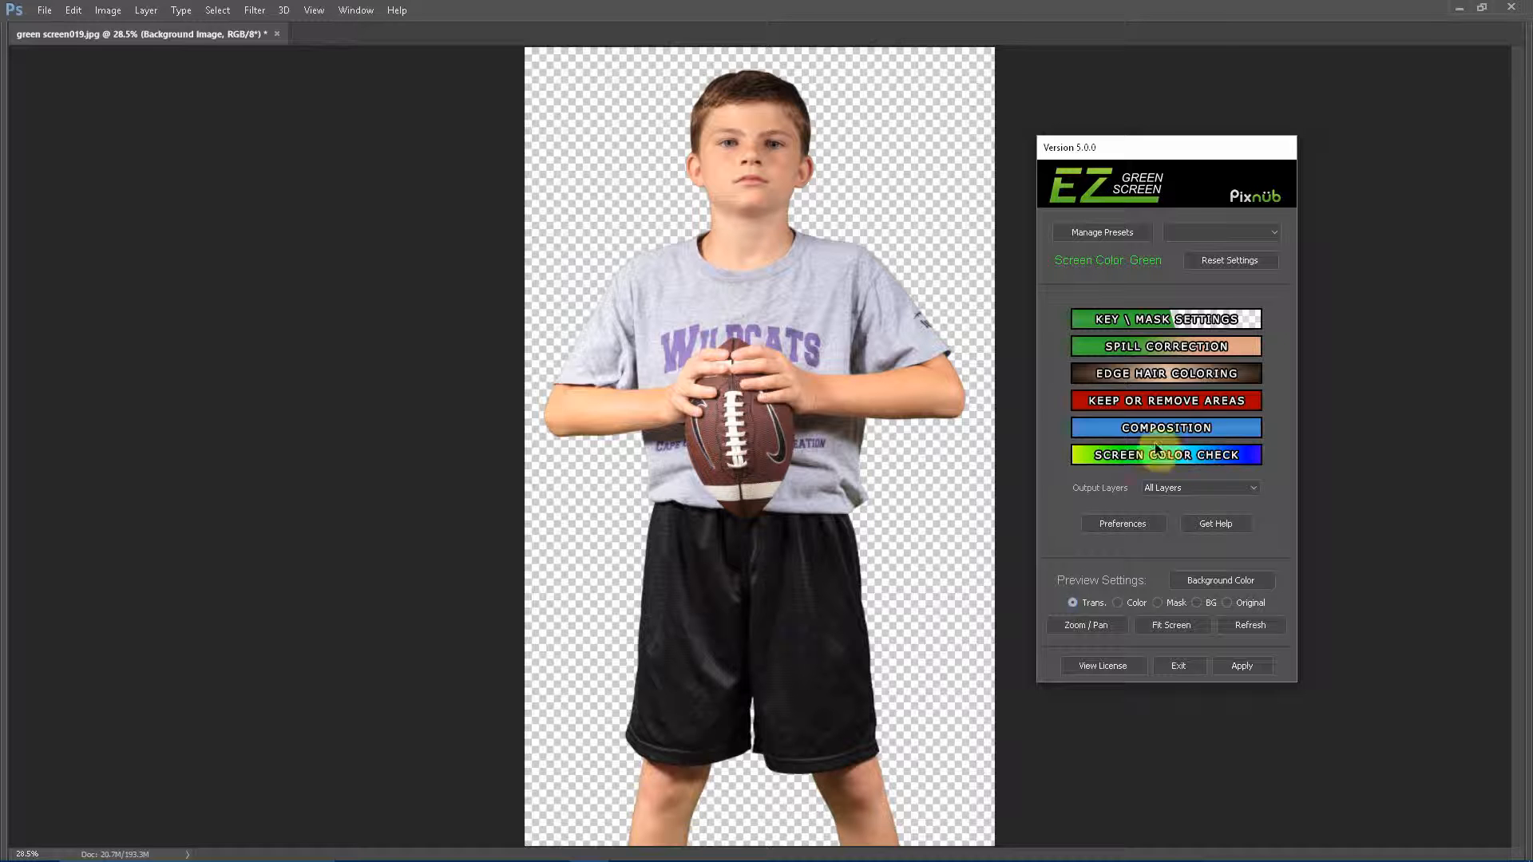
Step: Examine the transparency mask adjustments in the key and mask settings, using the mask preview, and return to the main menu
left_click(1164, 320)
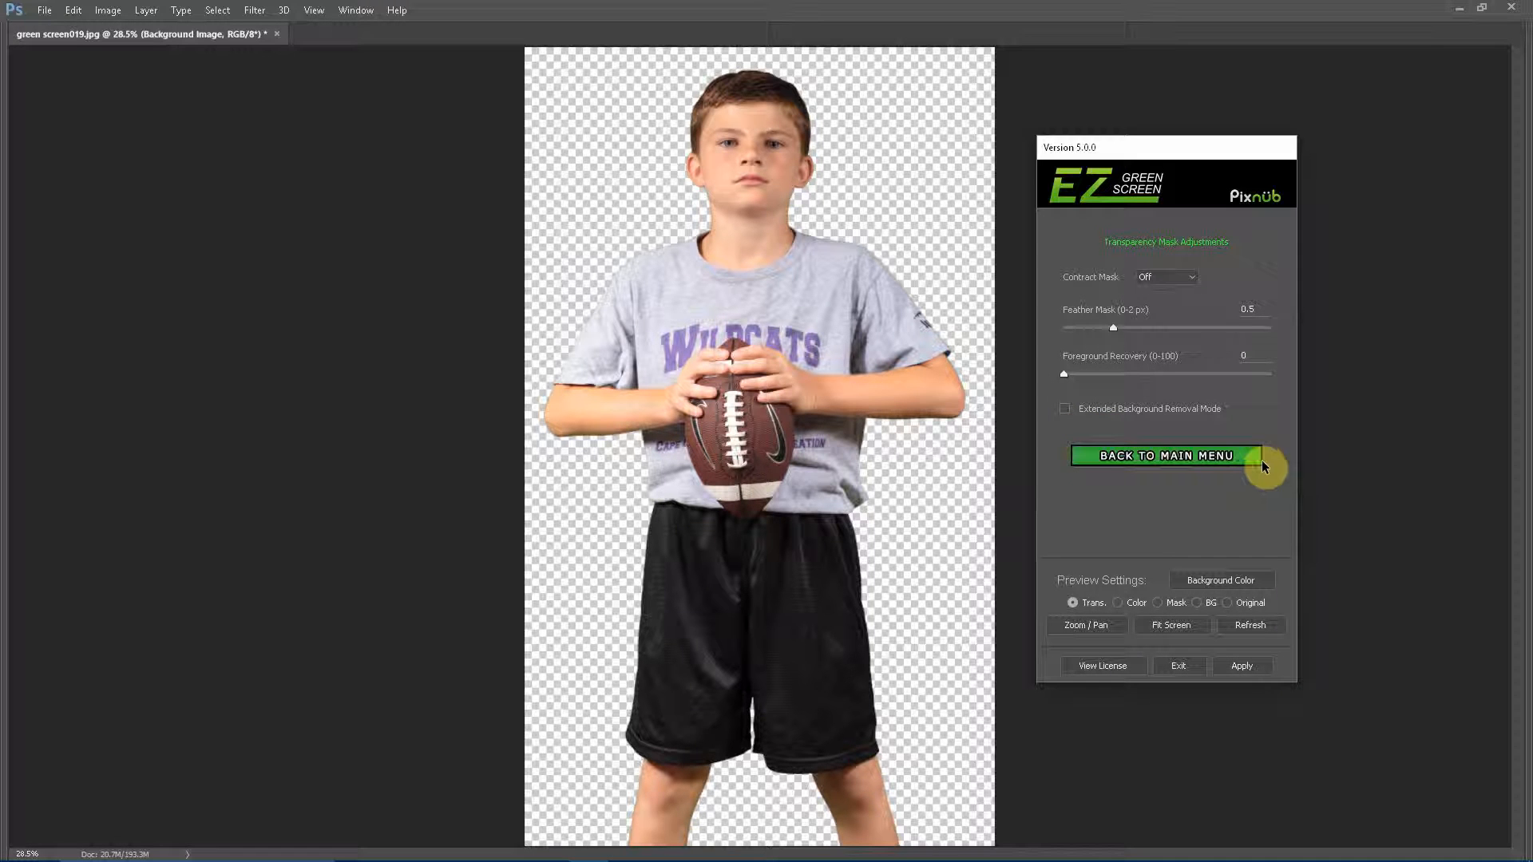
left_click(1145, 459)
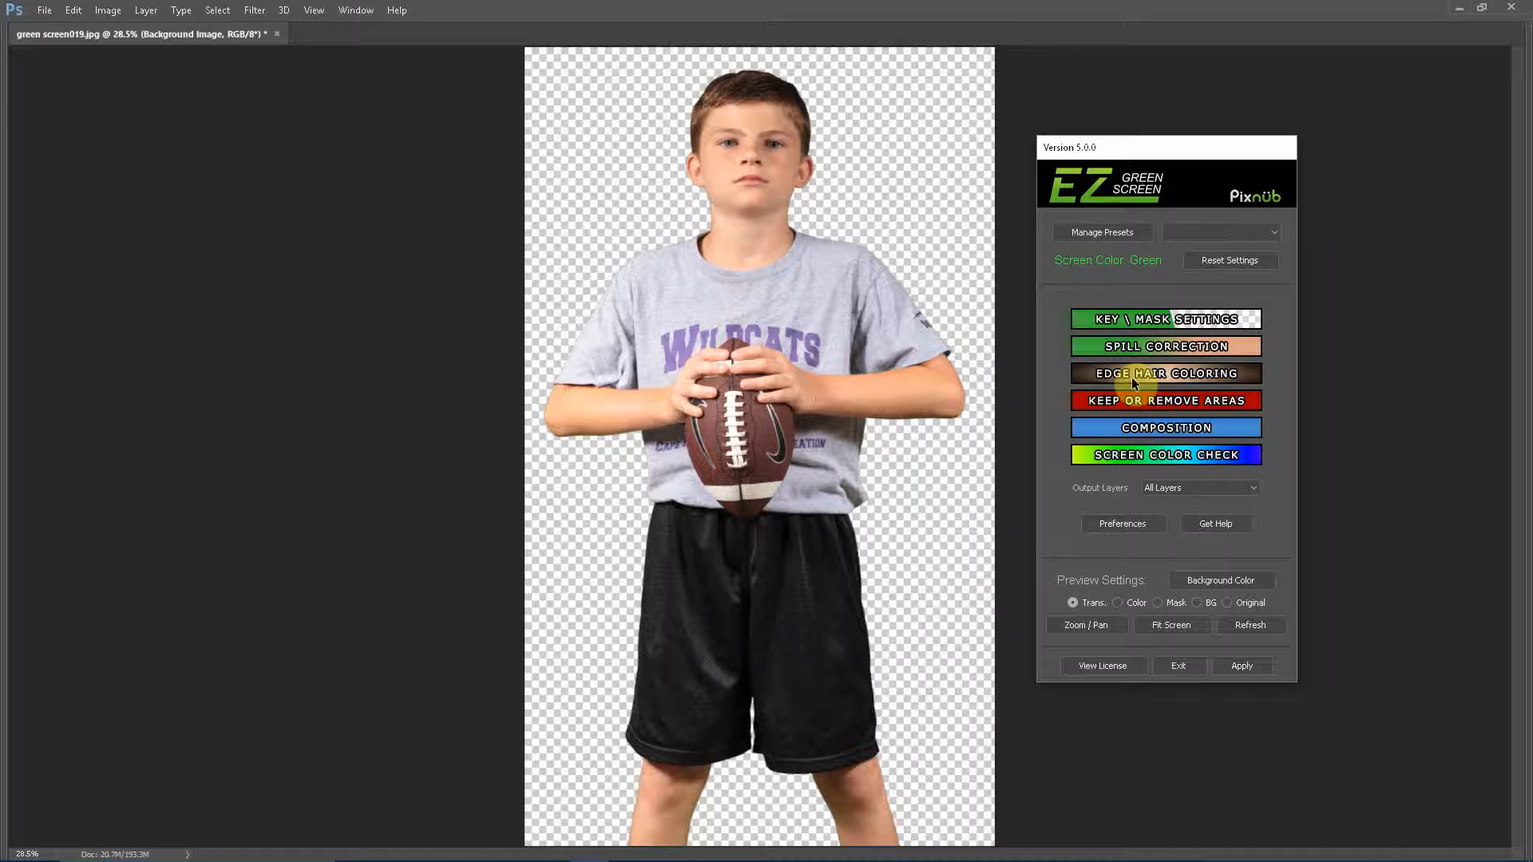
left_click(1169, 321)
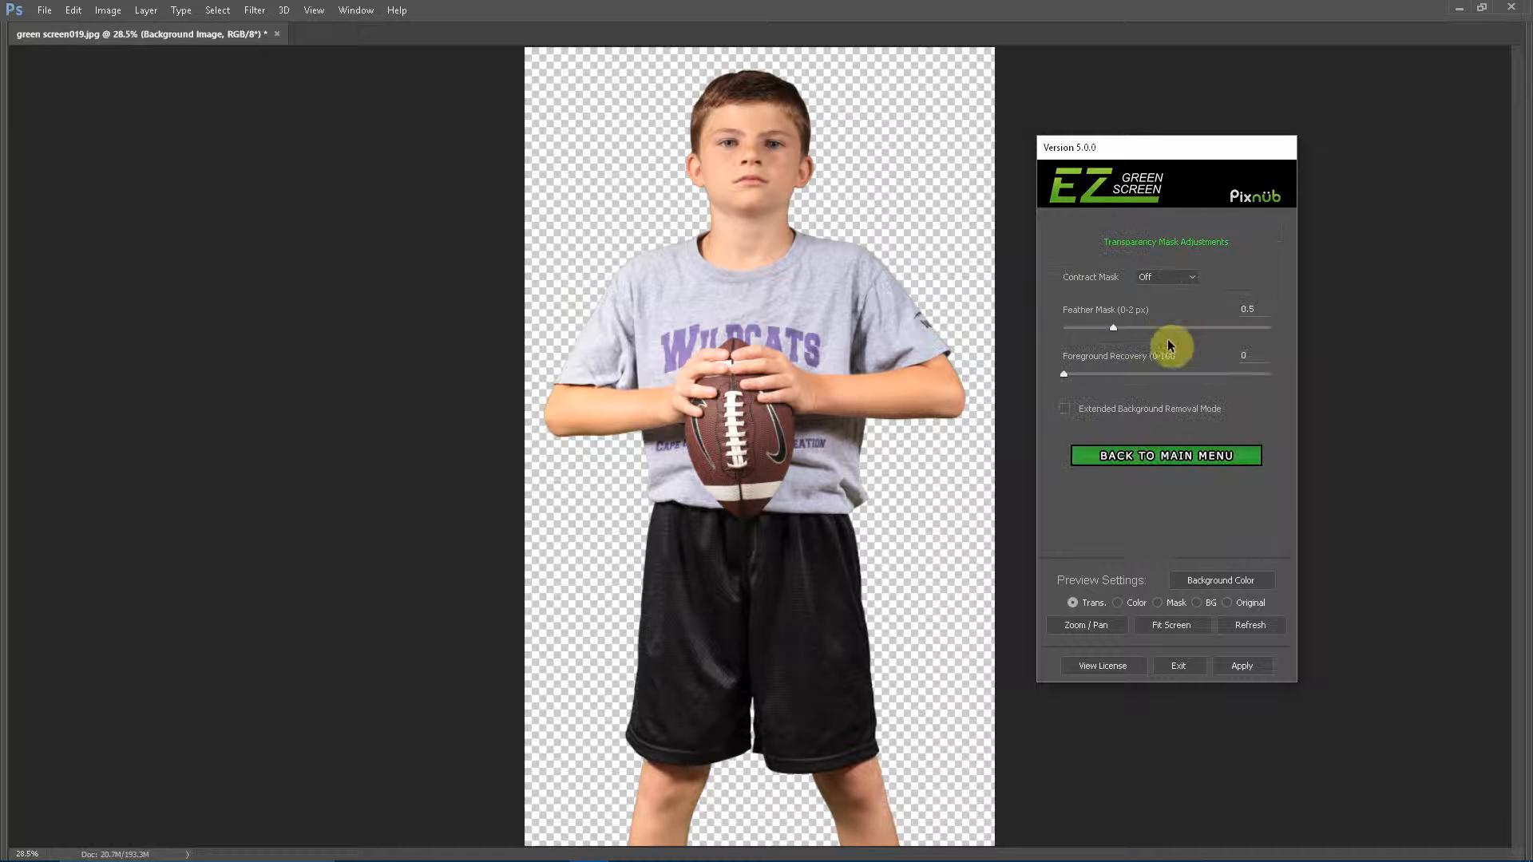
left_click(1157, 603)
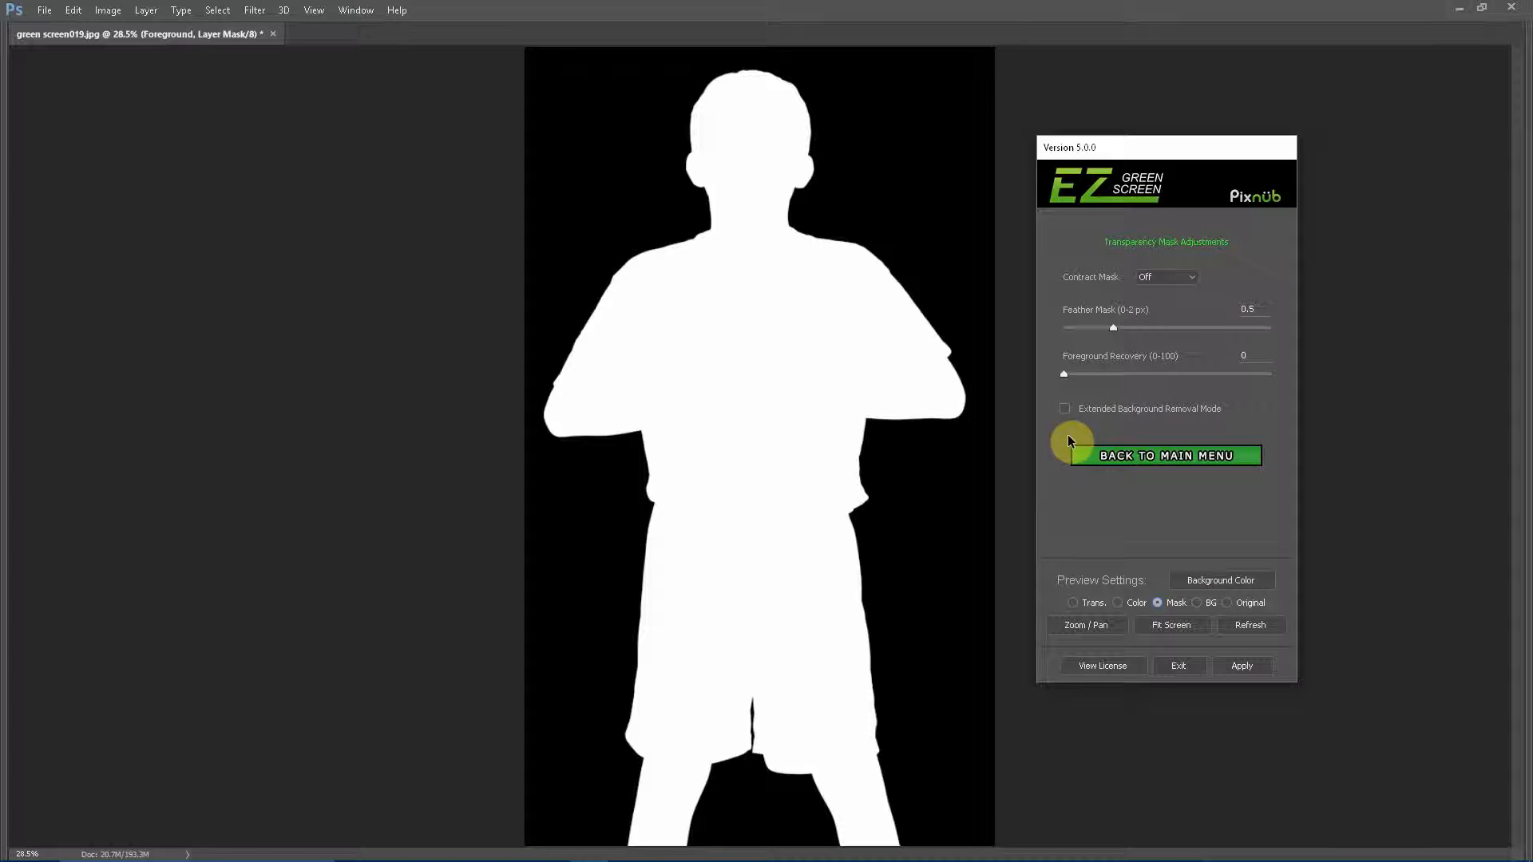
left_click(1130, 456)
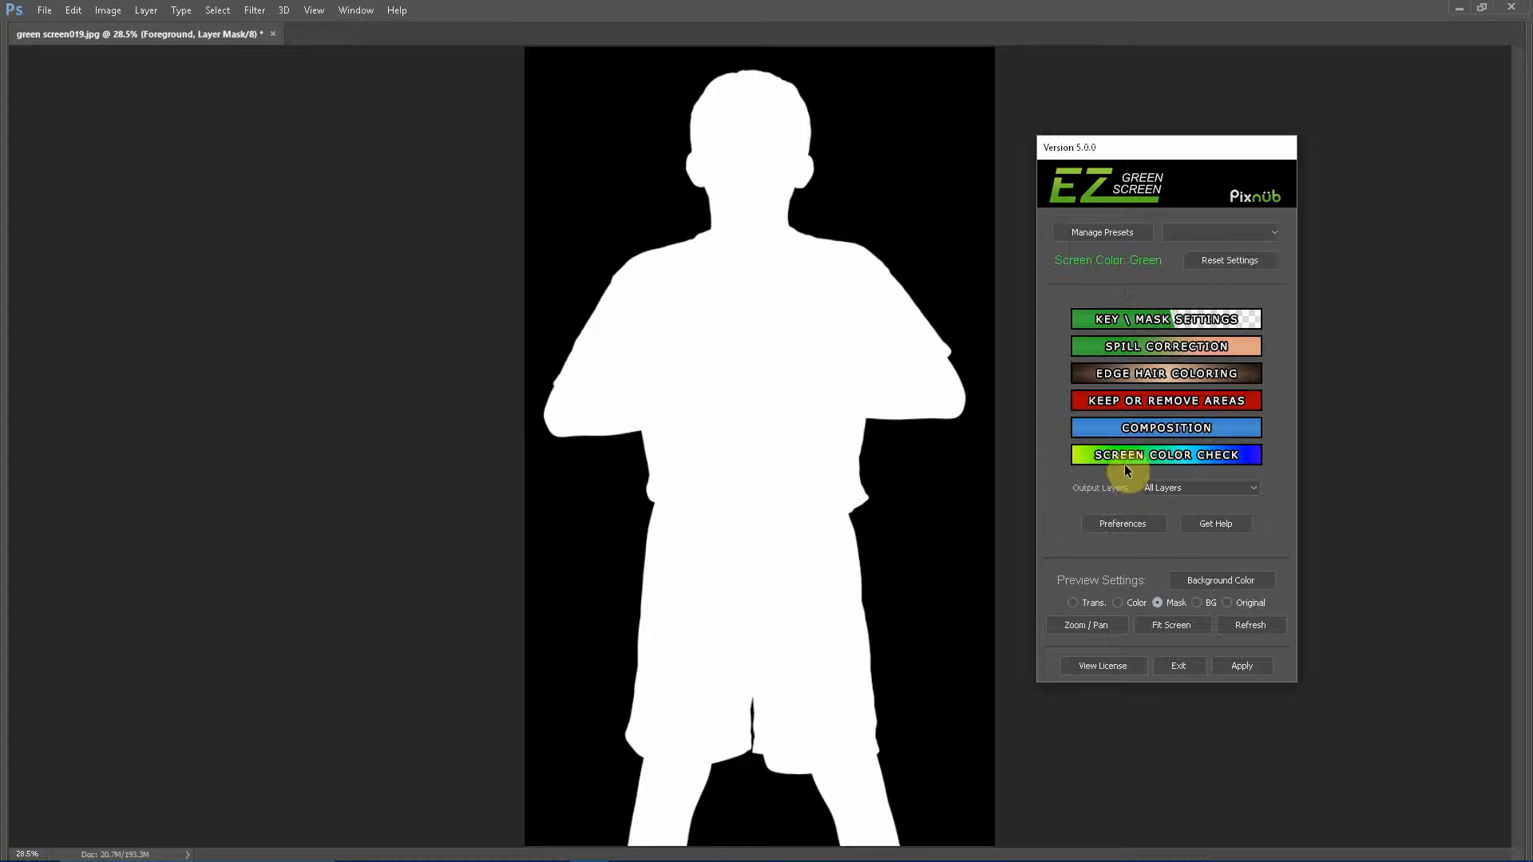
Step: Review the color spill correction settings and try to access the edge hair coloring feature
left_click(1091, 344)
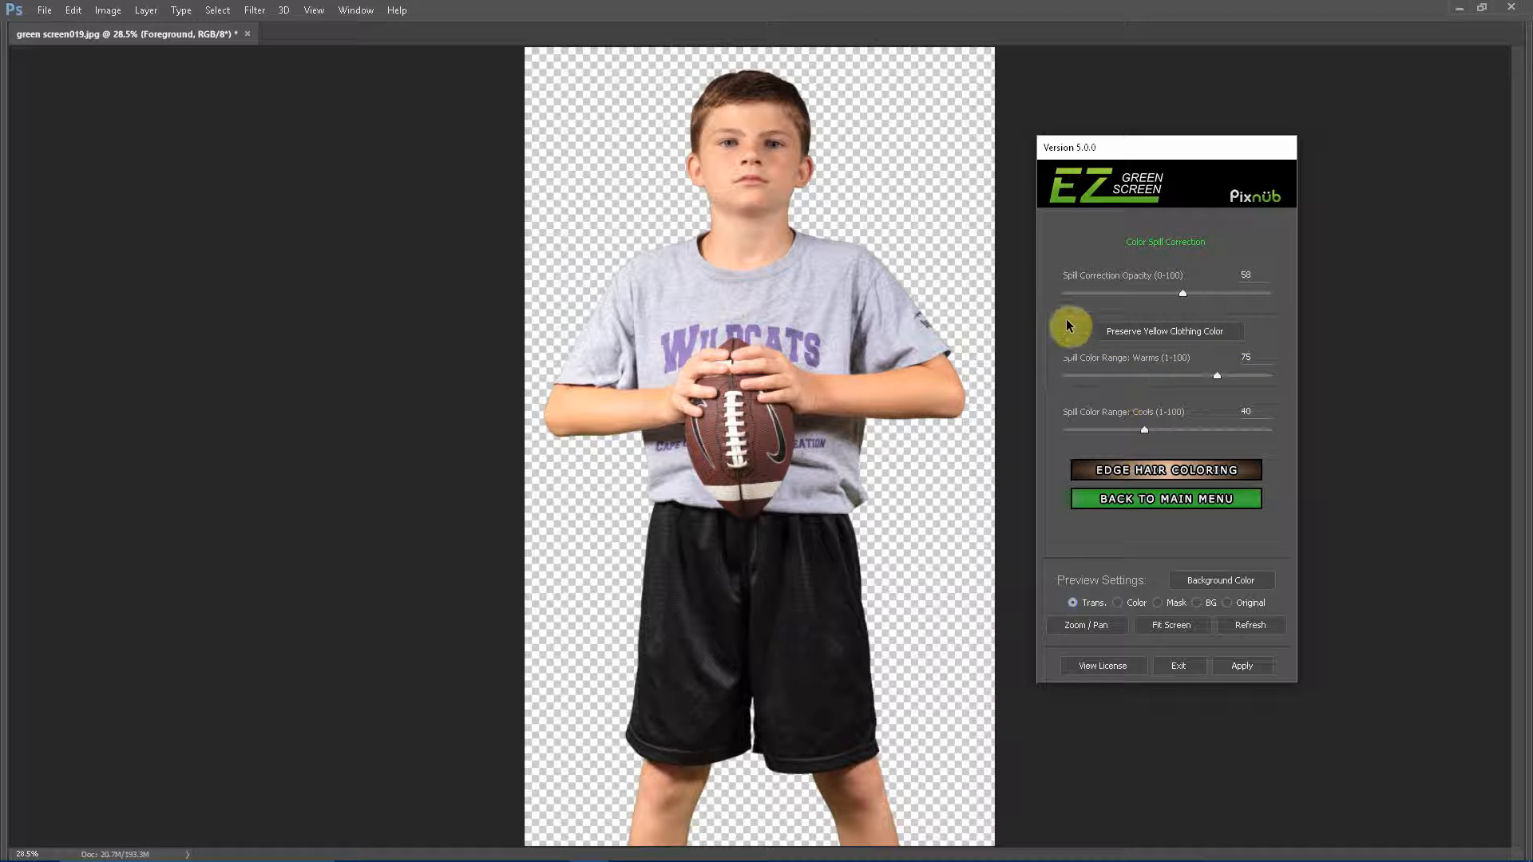
left_click(1162, 501)
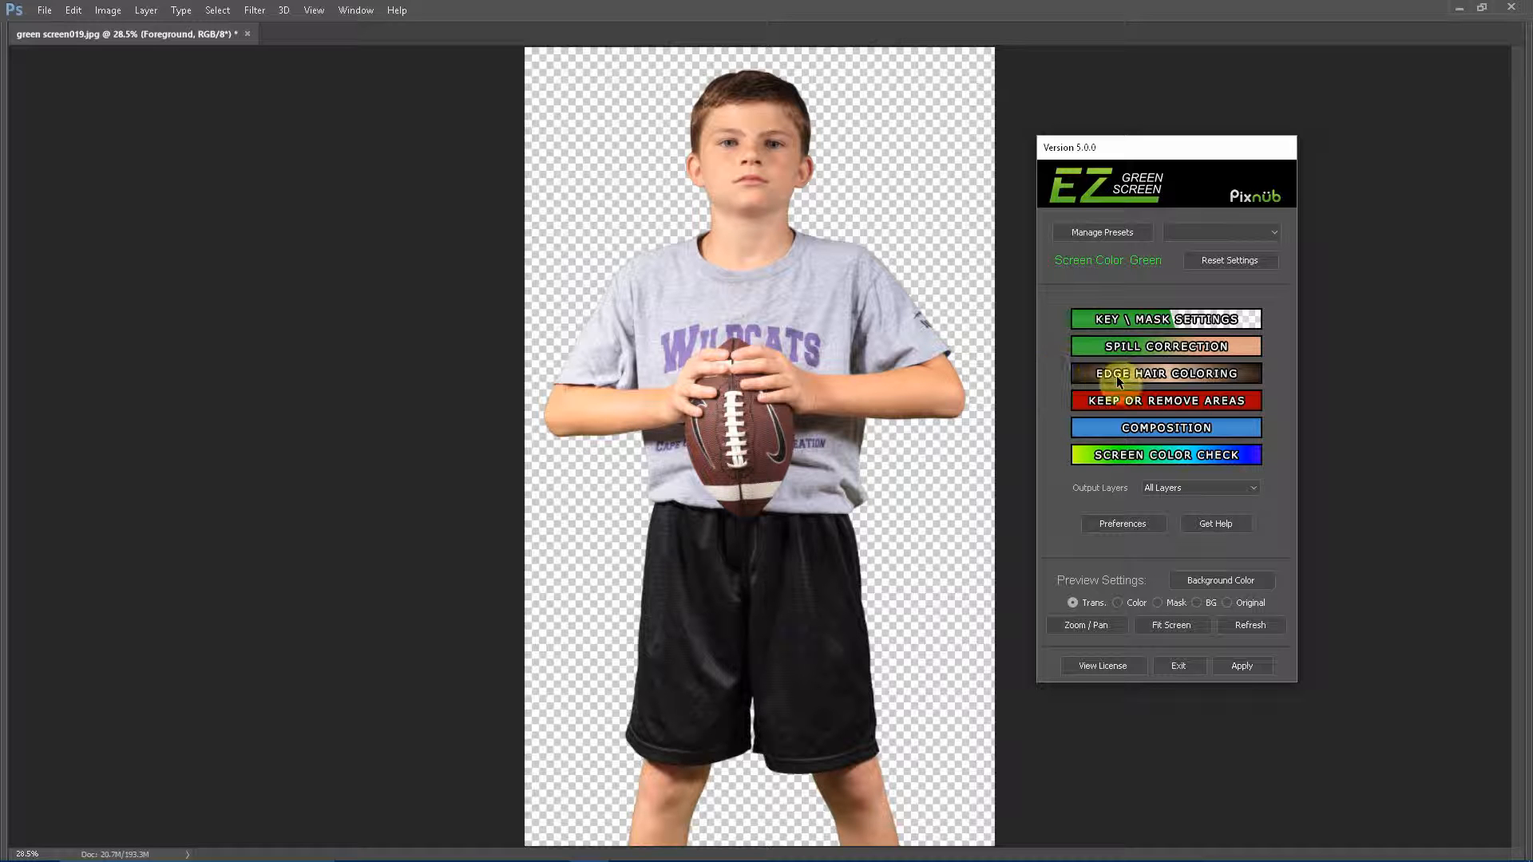
left_click(1159, 379)
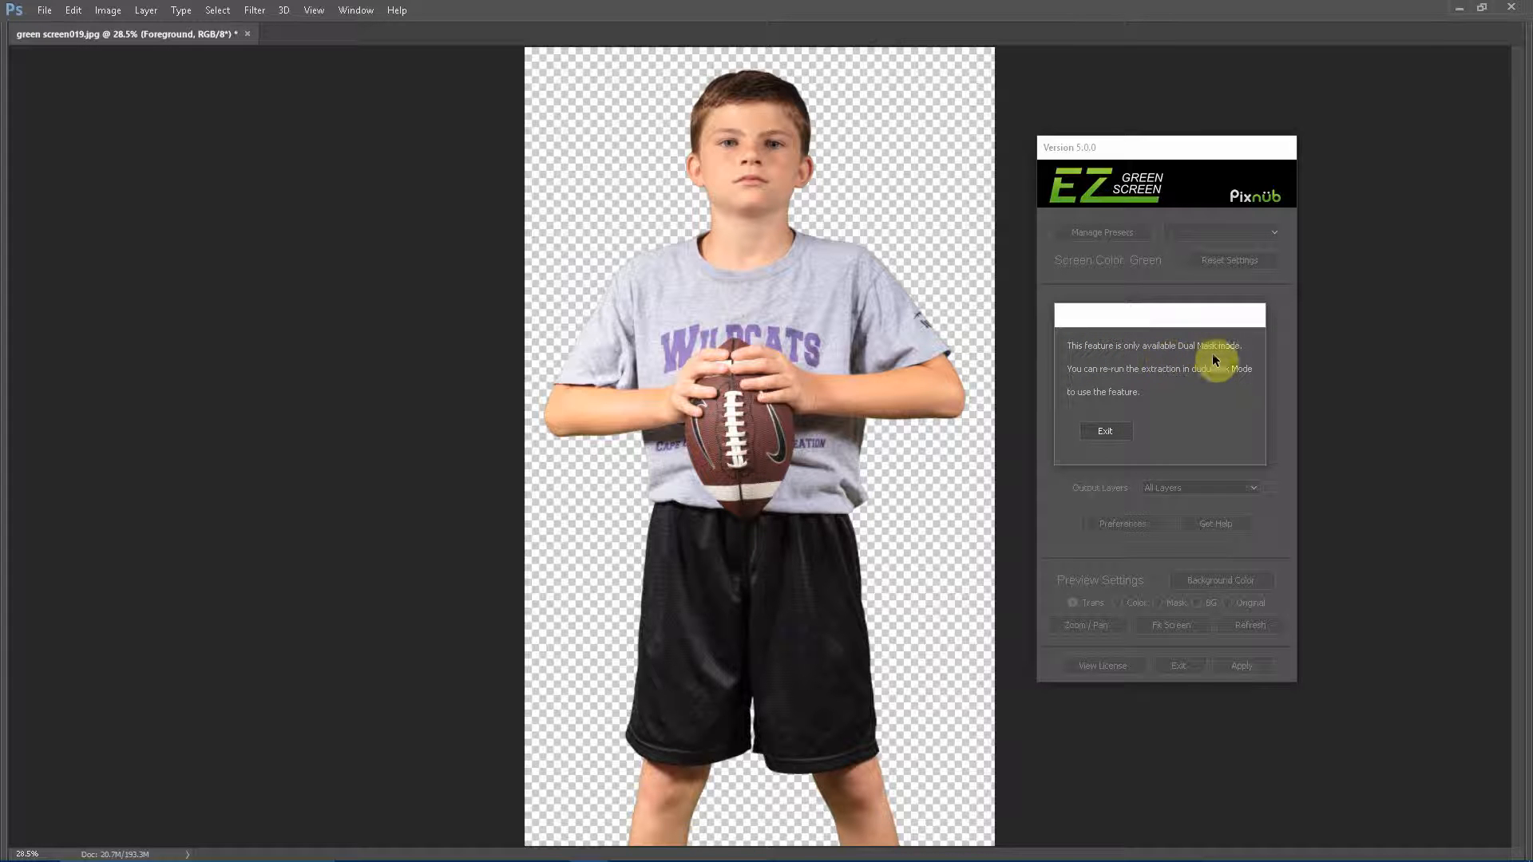
left_click(1106, 432)
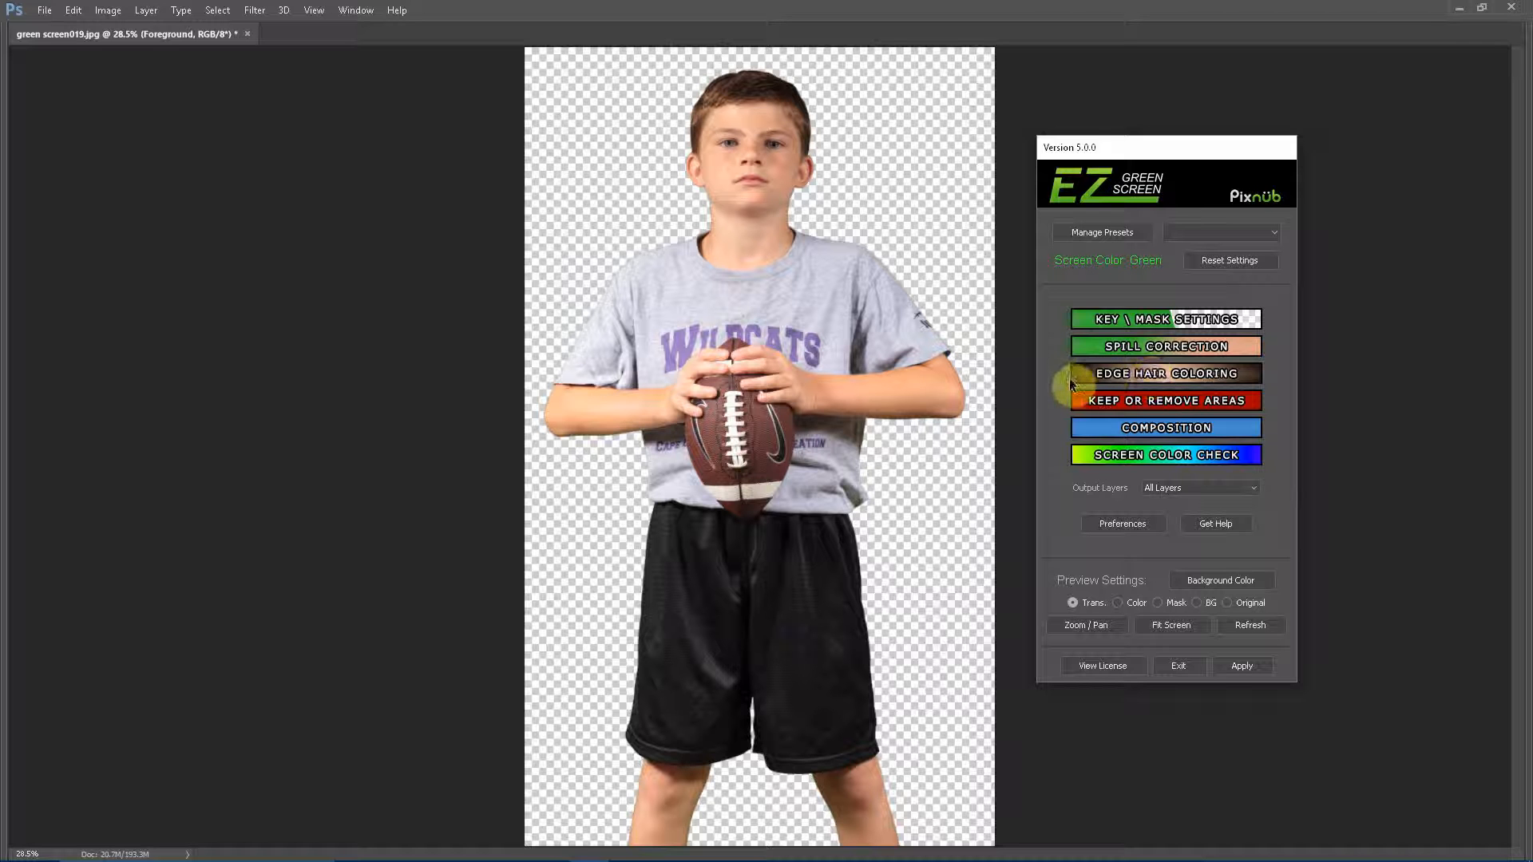
Step: Review the selection tools and actions for keeping or removing areas, and return to the main menu
left_click(1156, 400)
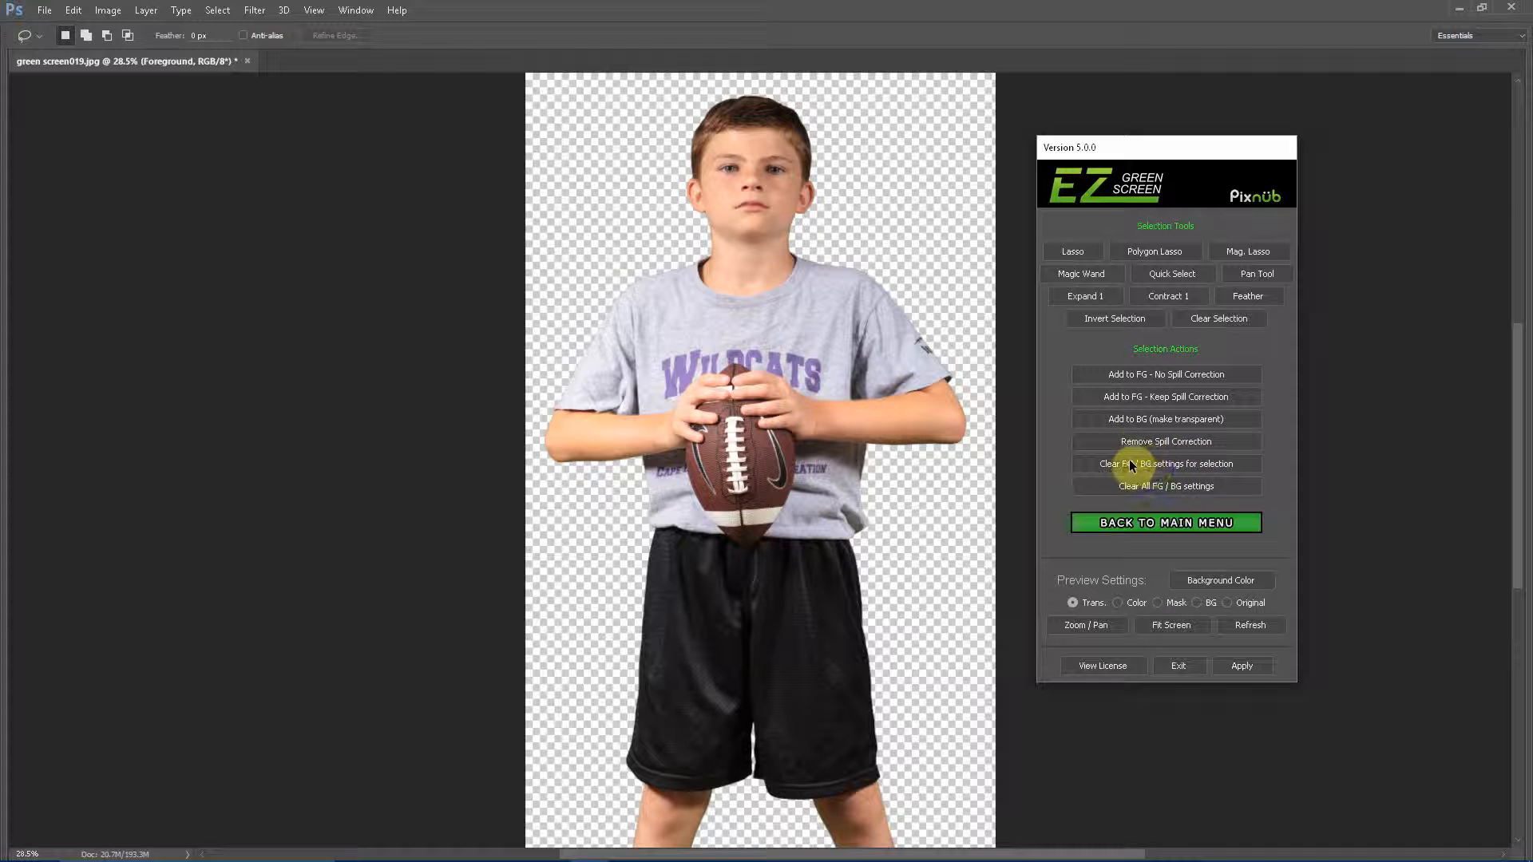
left_click(1158, 522)
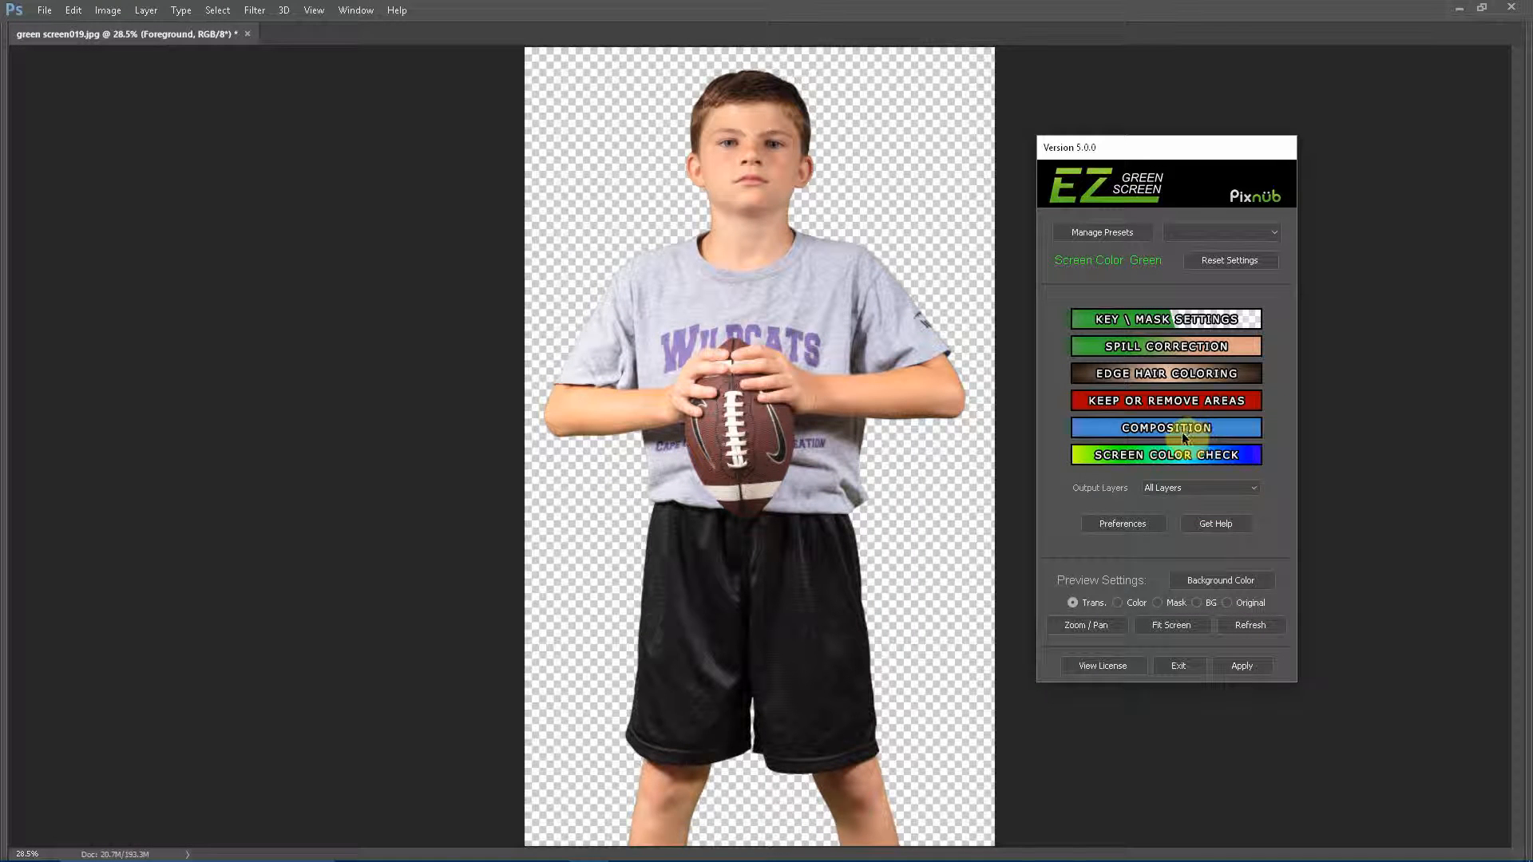
Step: Review the composition options and foreground lighting settings, and try to access background lighting without a backdrop
left_click(1198, 431)
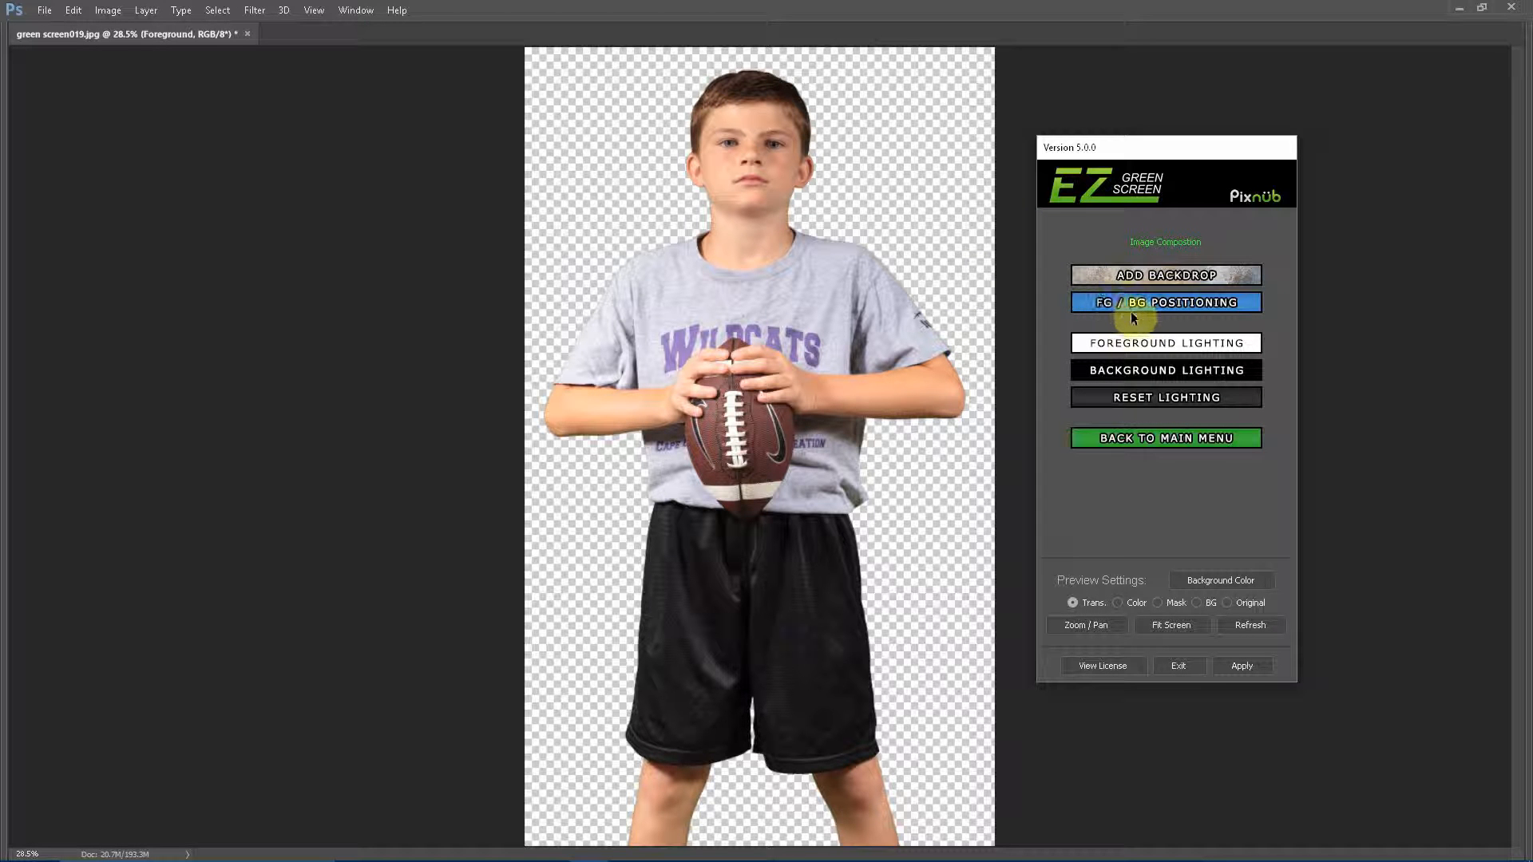
left_click(1135, 345)
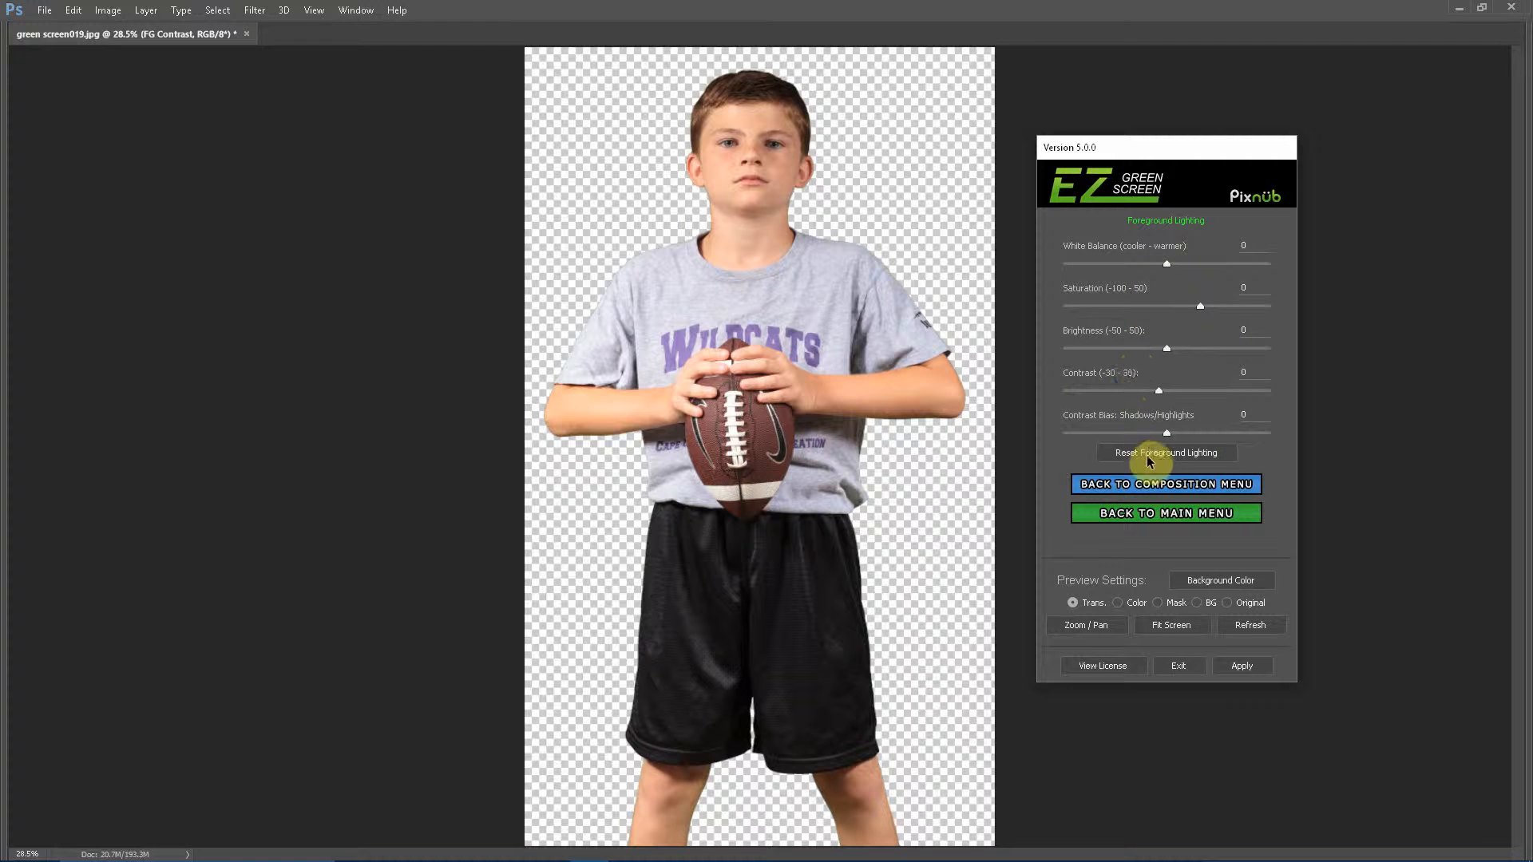
left_click(1139, 482)
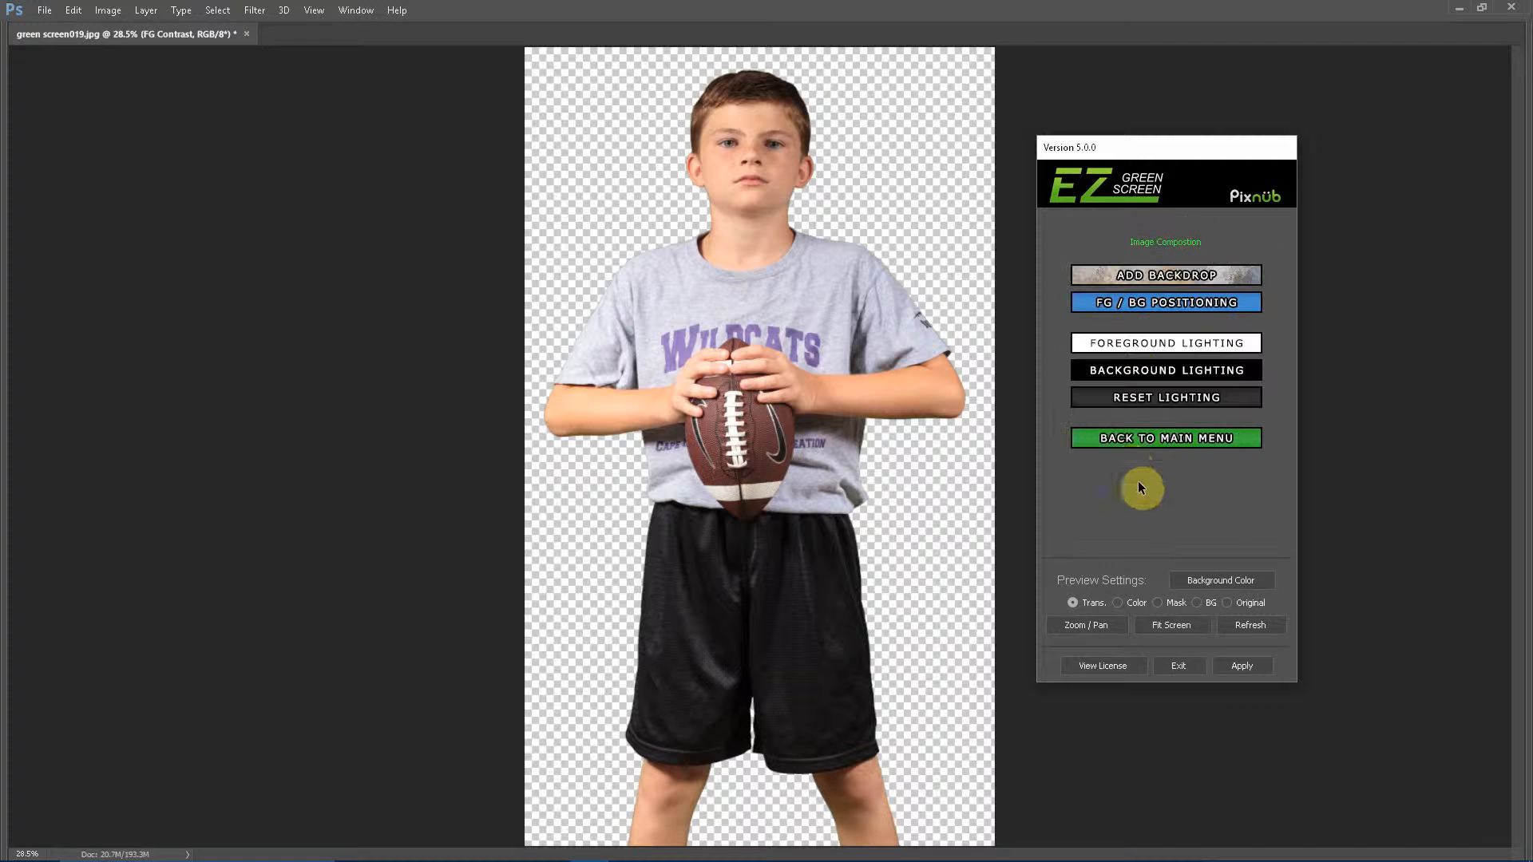
left_click(1171, 374)
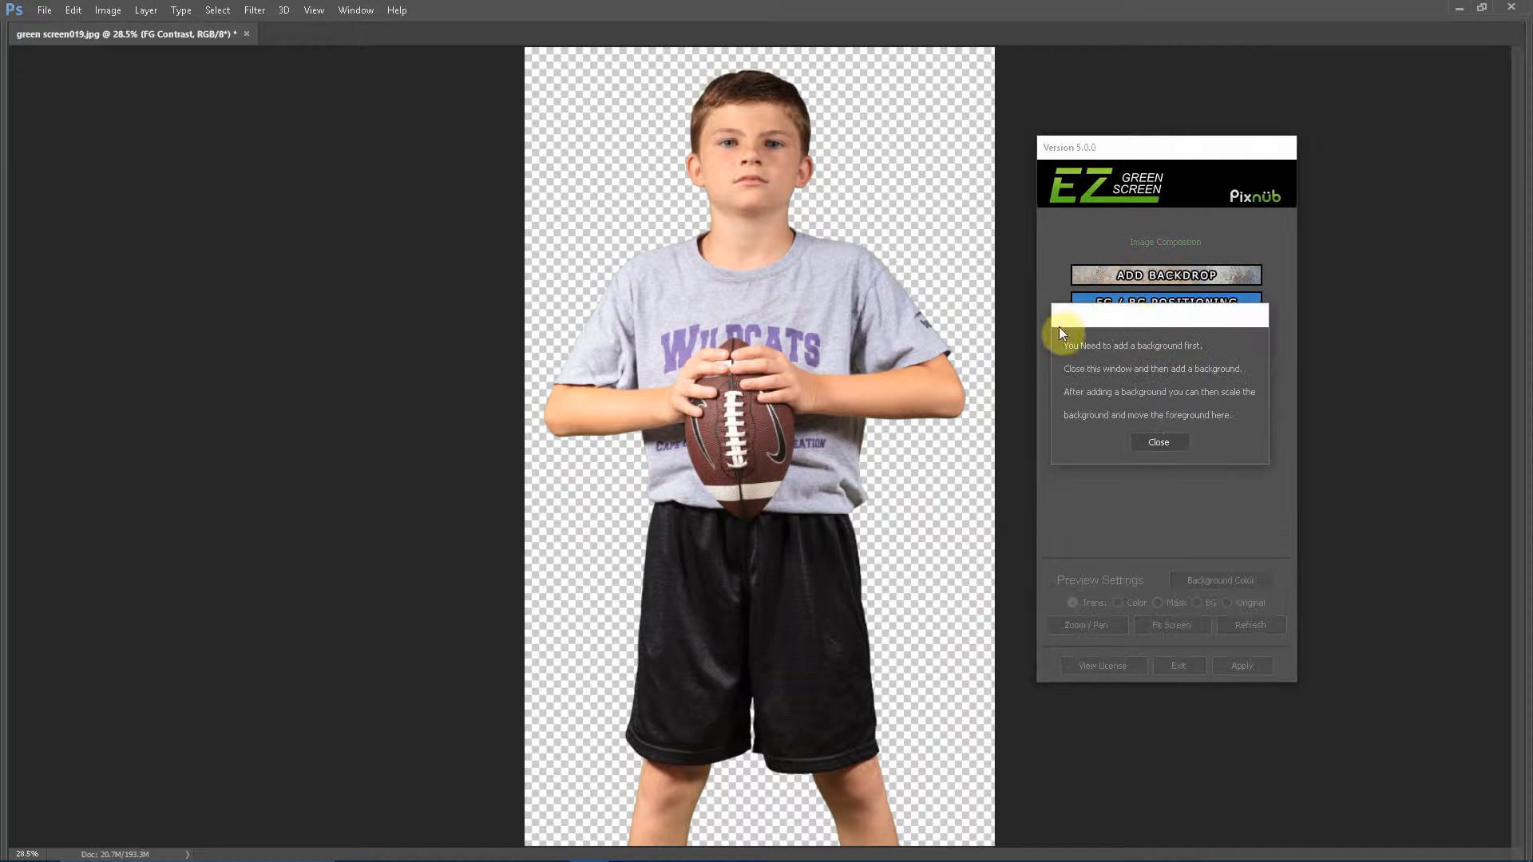
left_click(1155, 444)
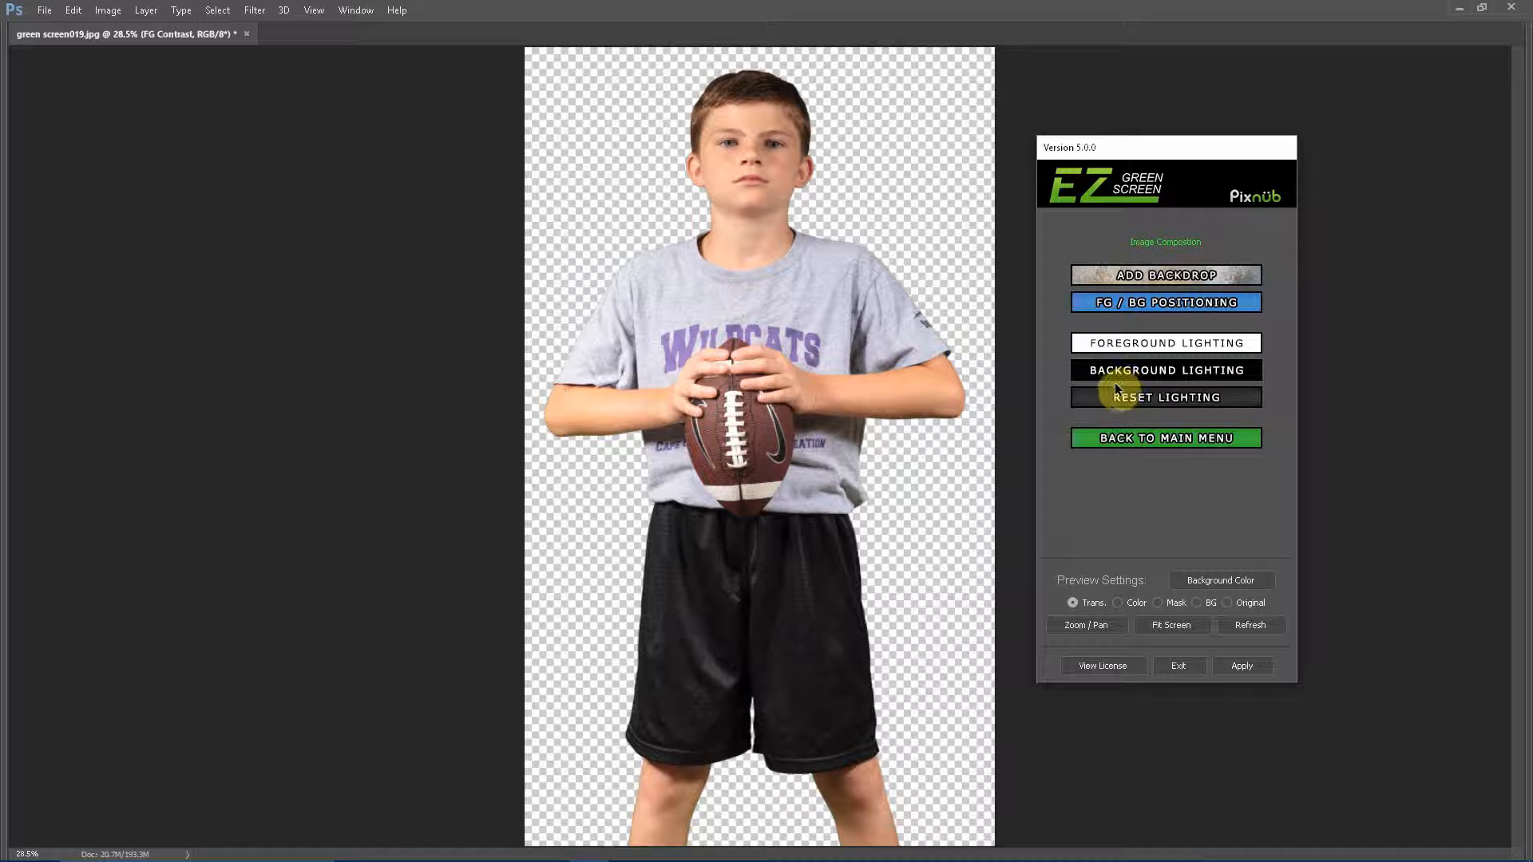
left_click(1195, 442)
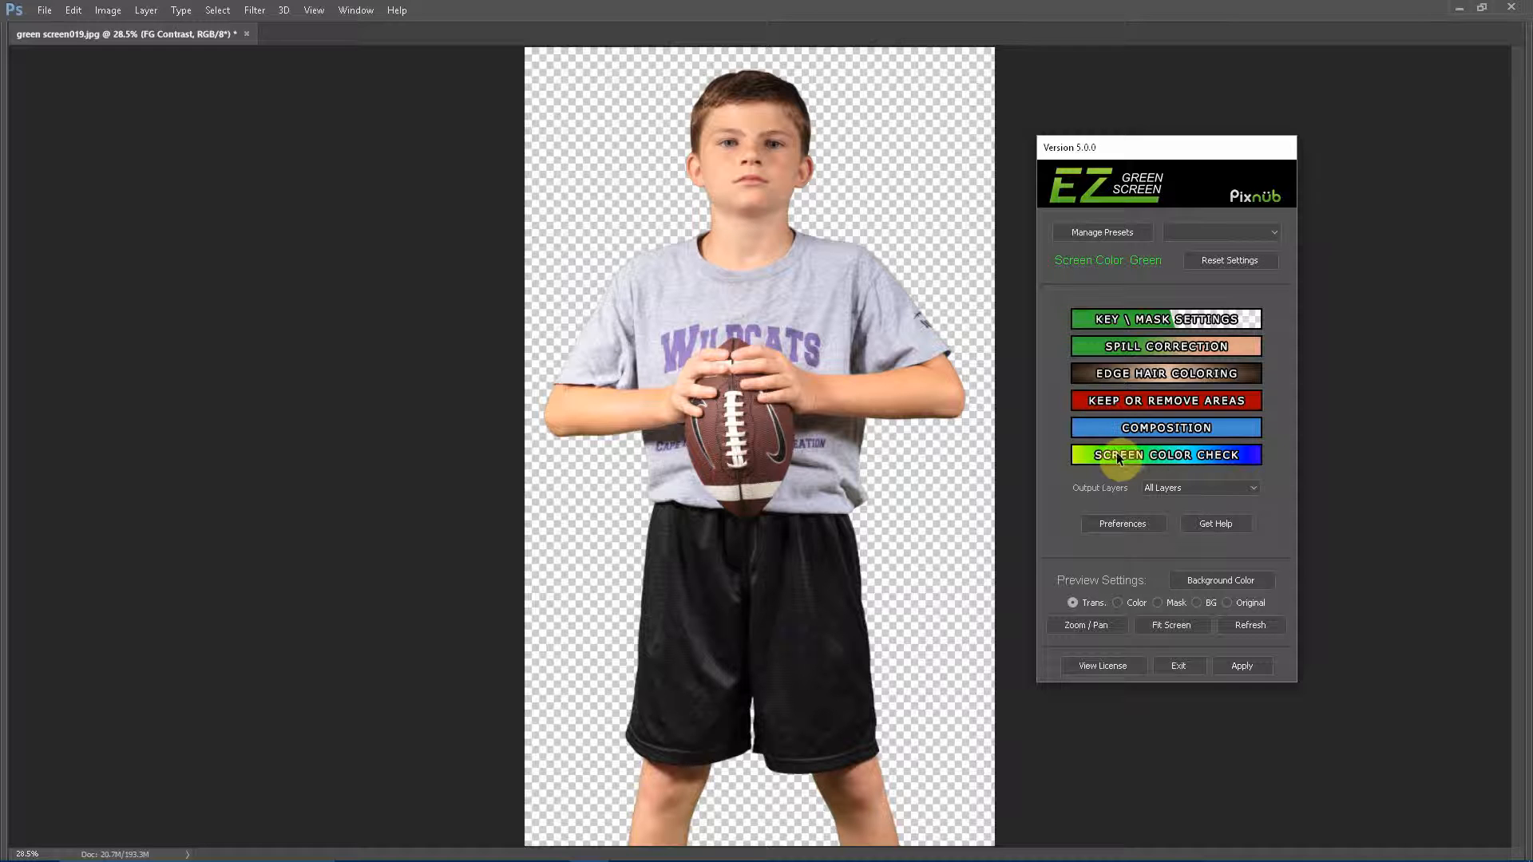
Step: Run the screen color check, read the green screen color analysis and its cautions, and close it
left_click(1118, 459)
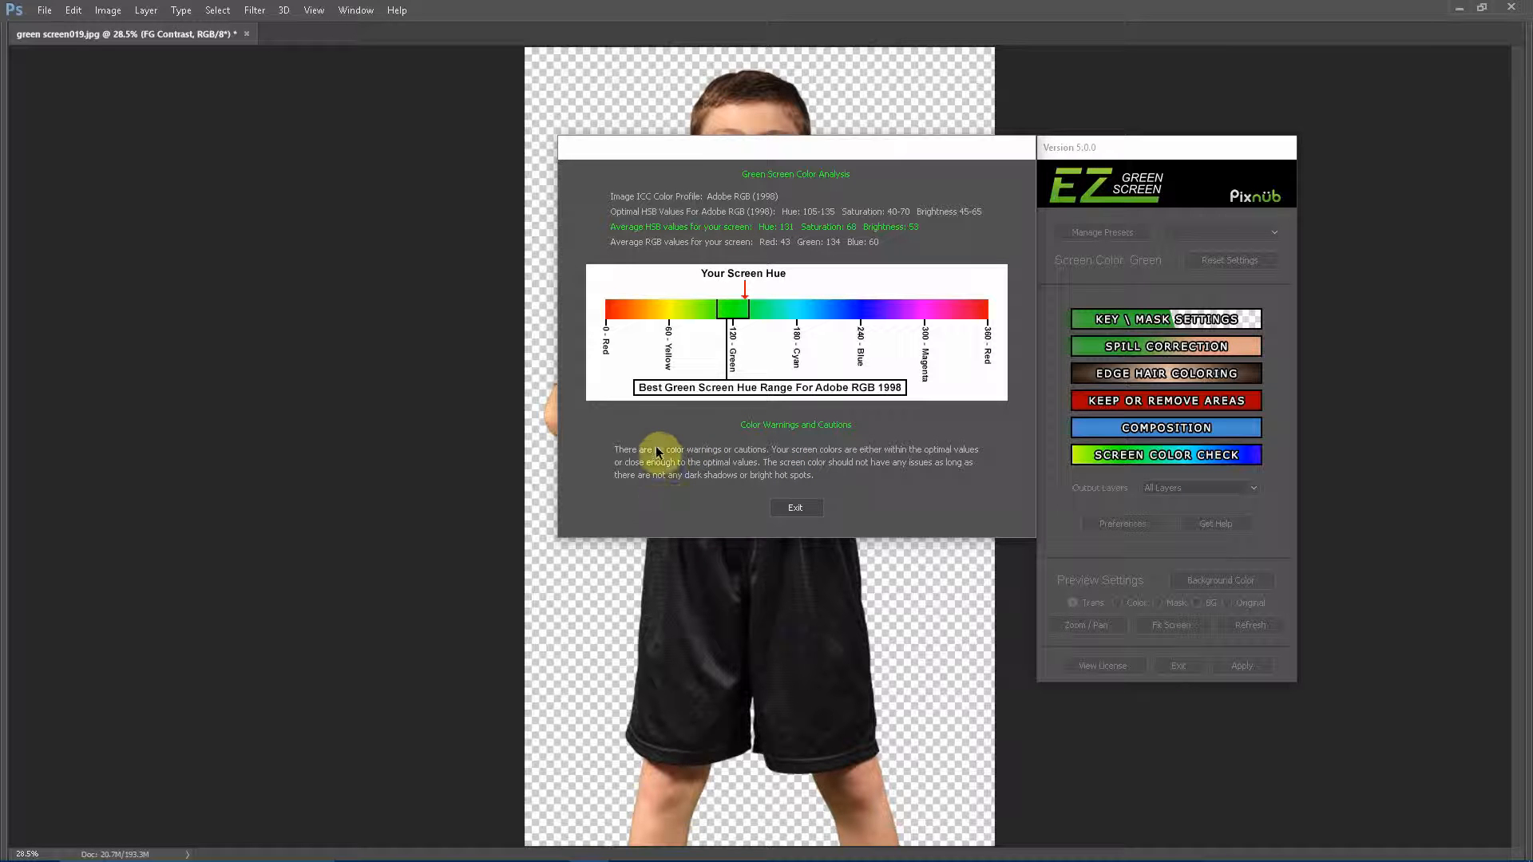
left_click(785, 510)
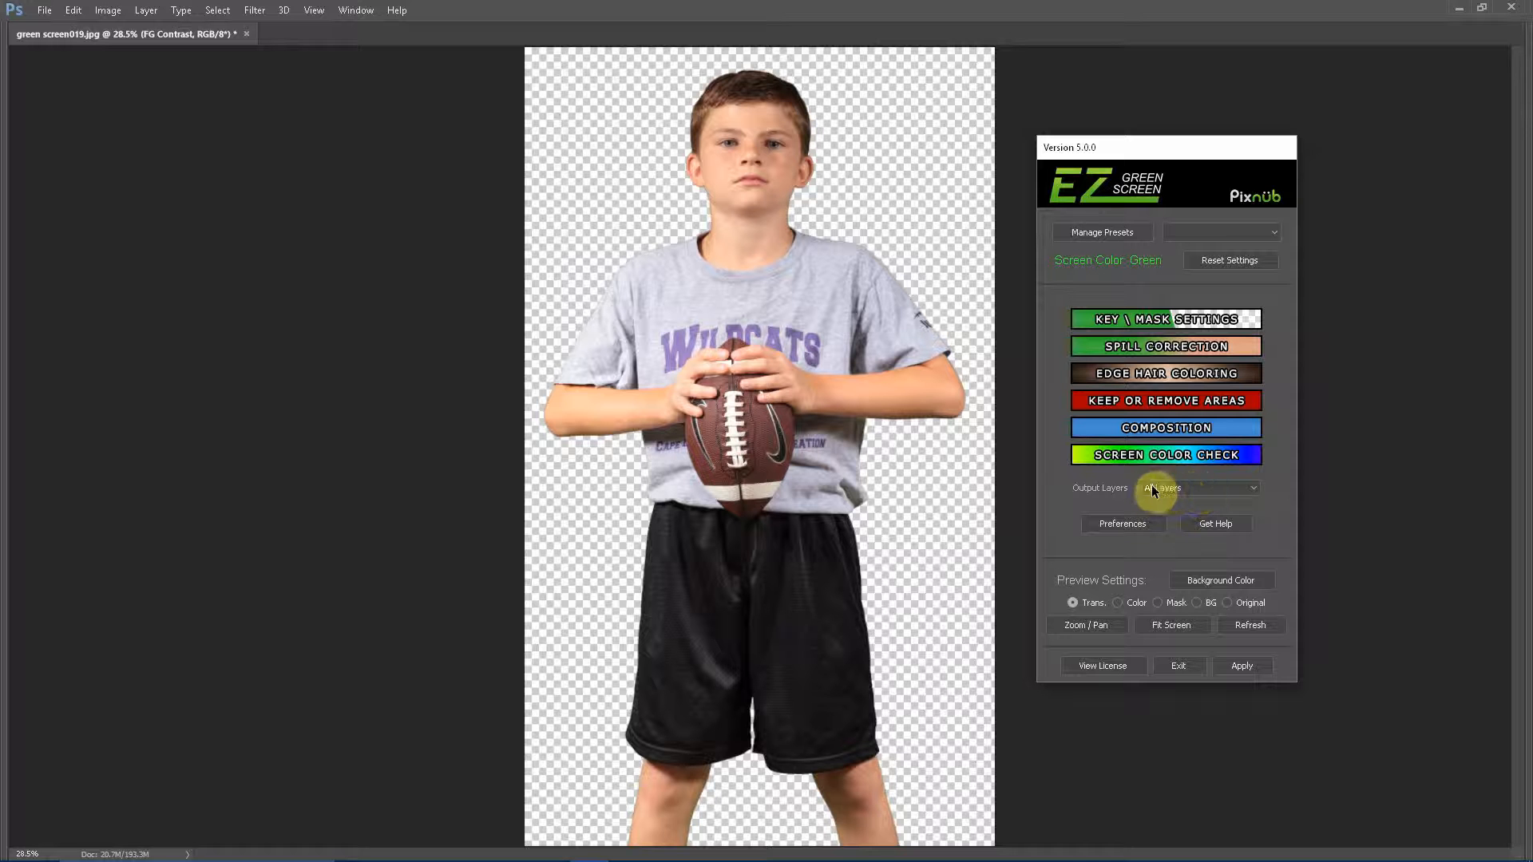
Step: Try the Single Layer - FG Only and Single Layer - FG + BG outputs, and set the output layers to Dual Layer - FG + BG
left_click(1183, 488)
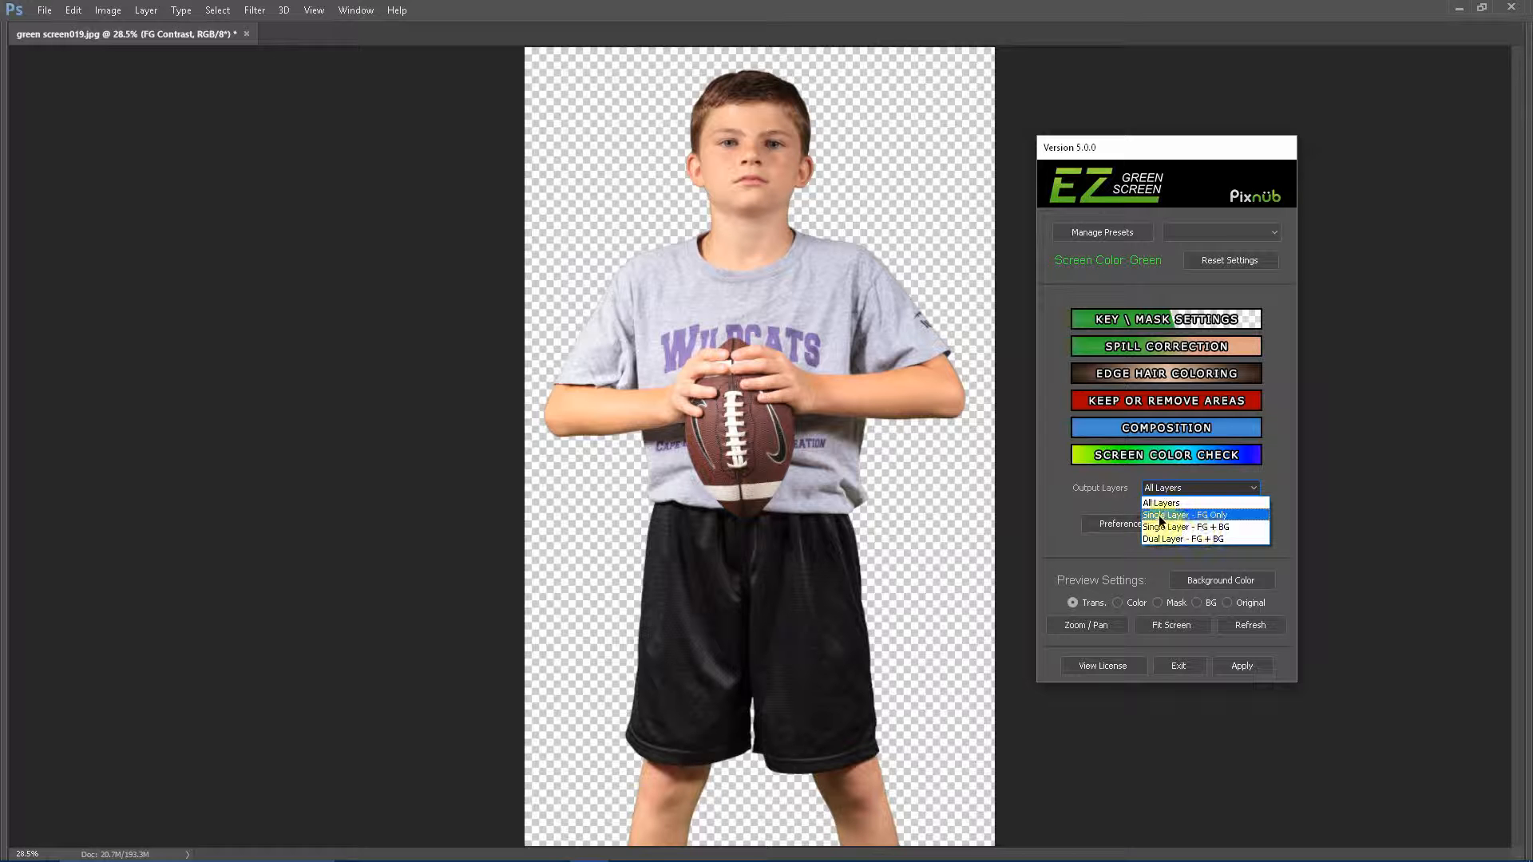
left_click(1223, 514)
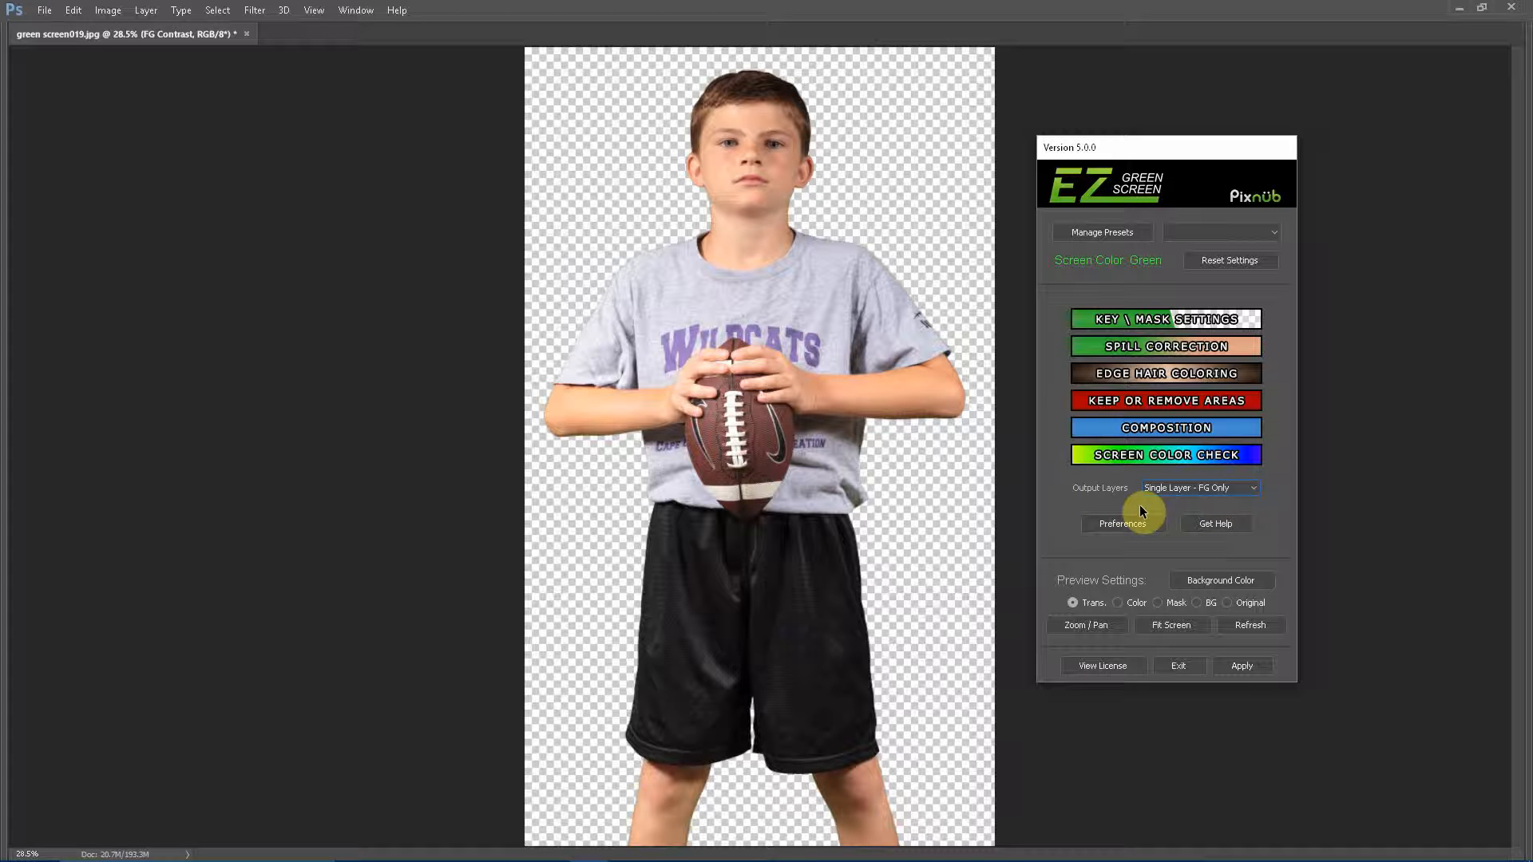
left_click(1239, 487)
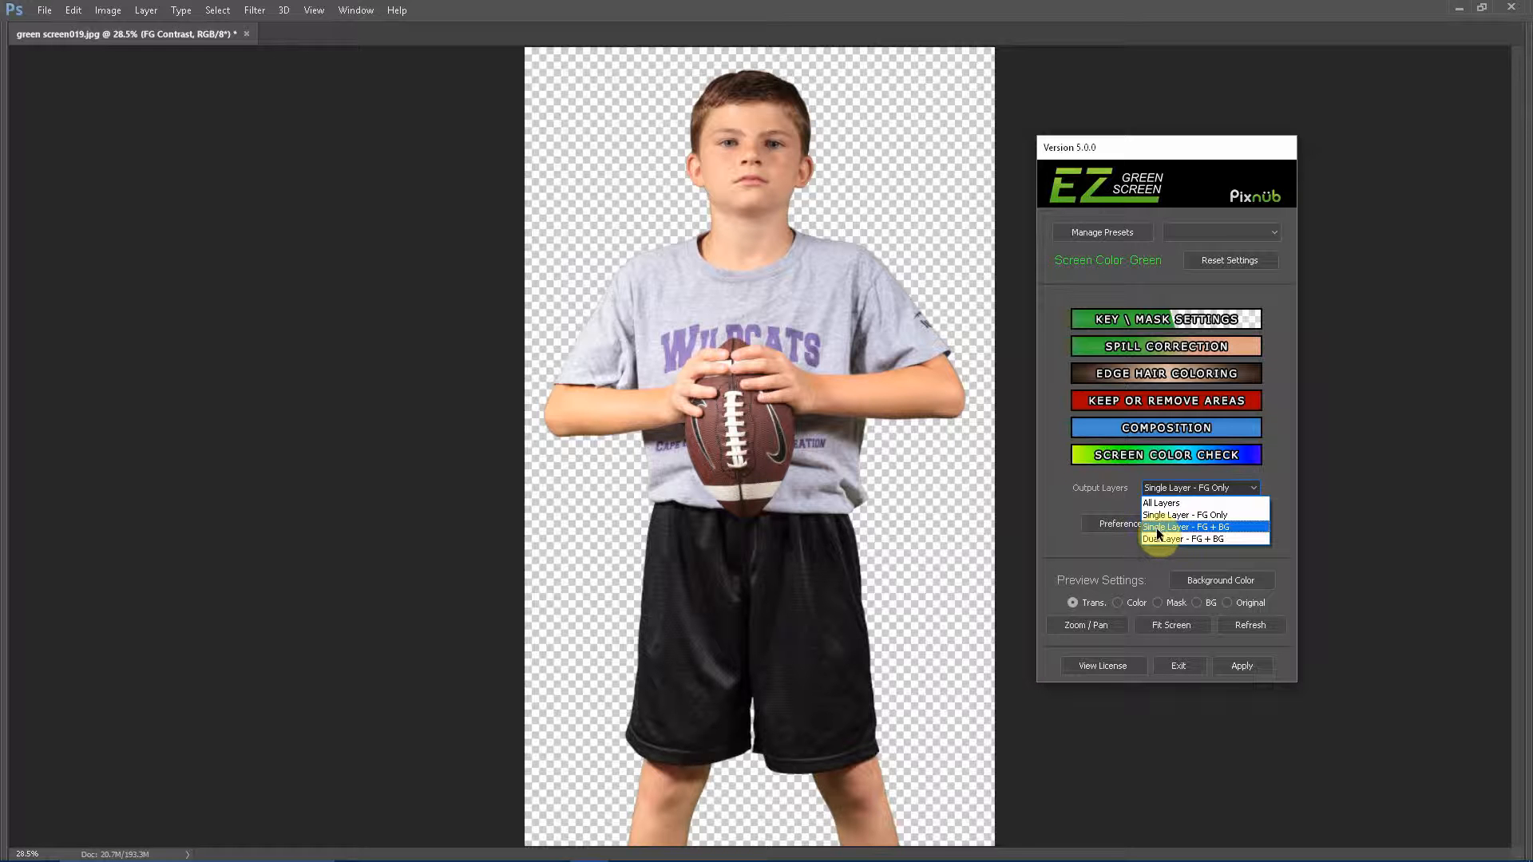
left_click(1210, 528)
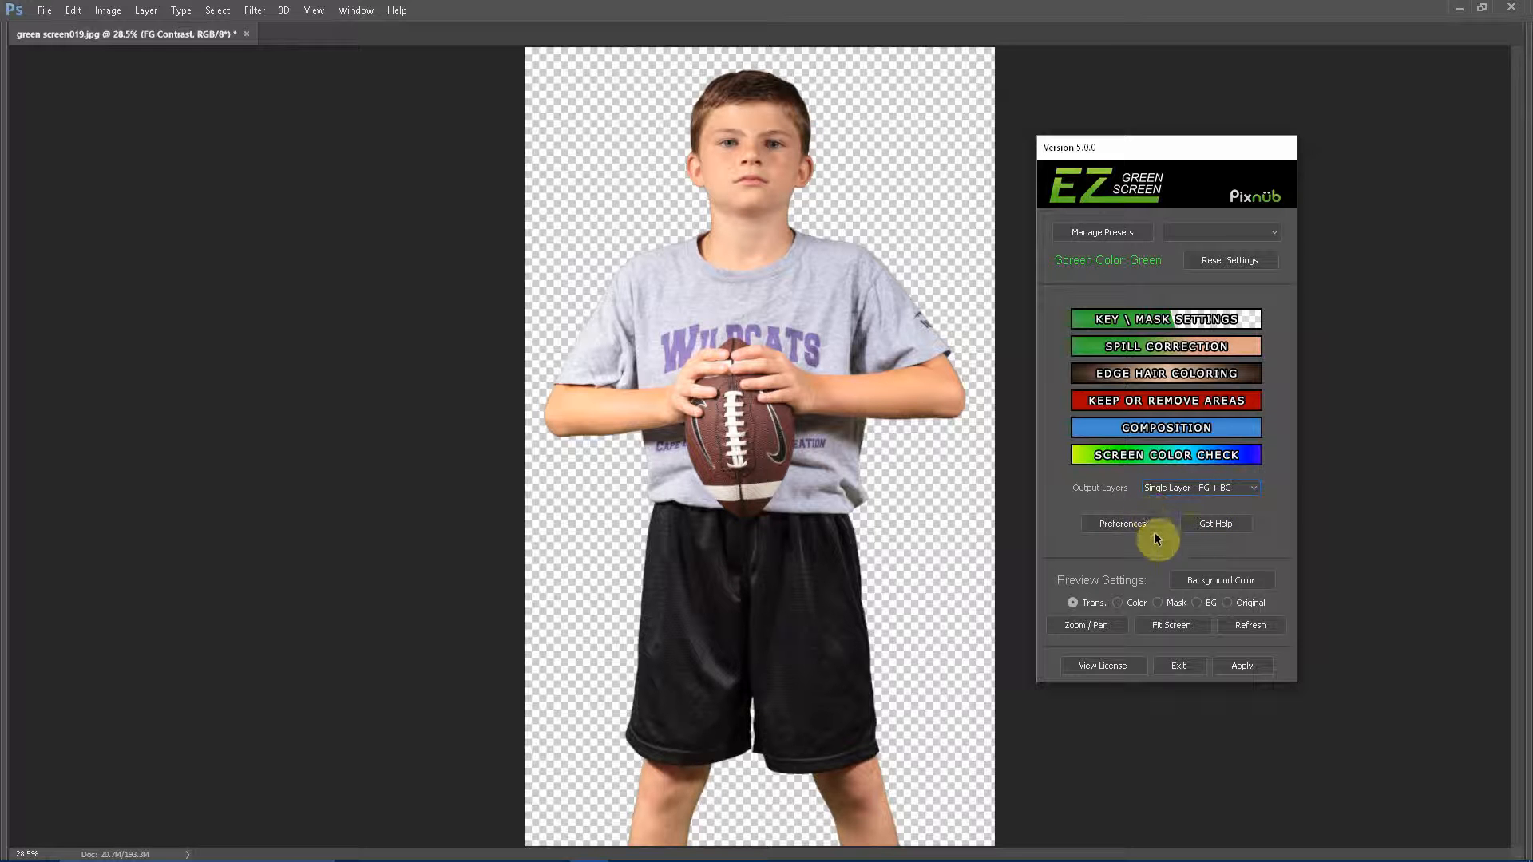
left_click(1188, 489)
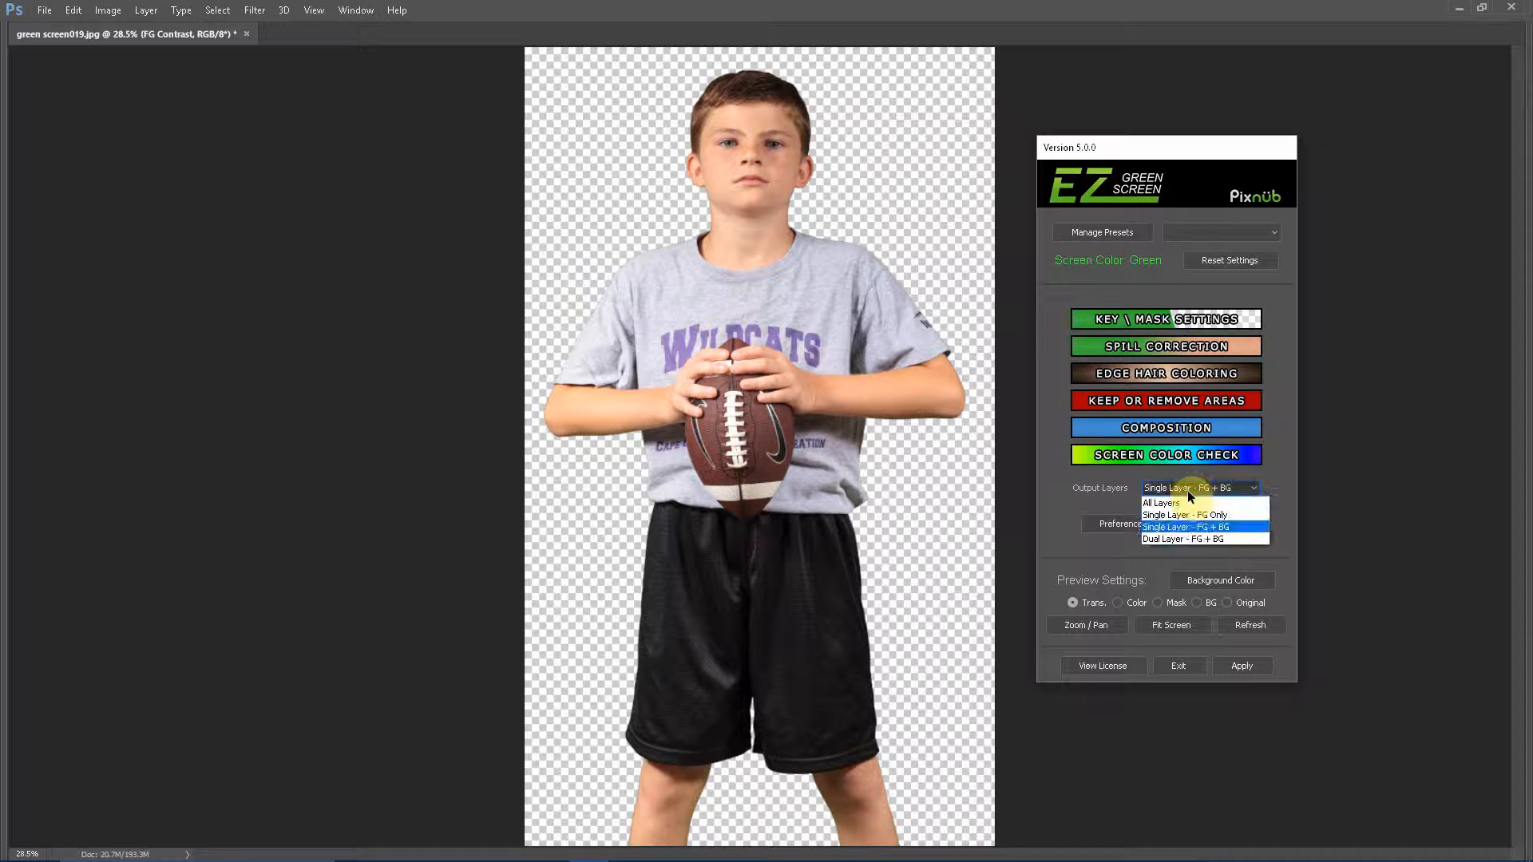
left_click(1149, 540)
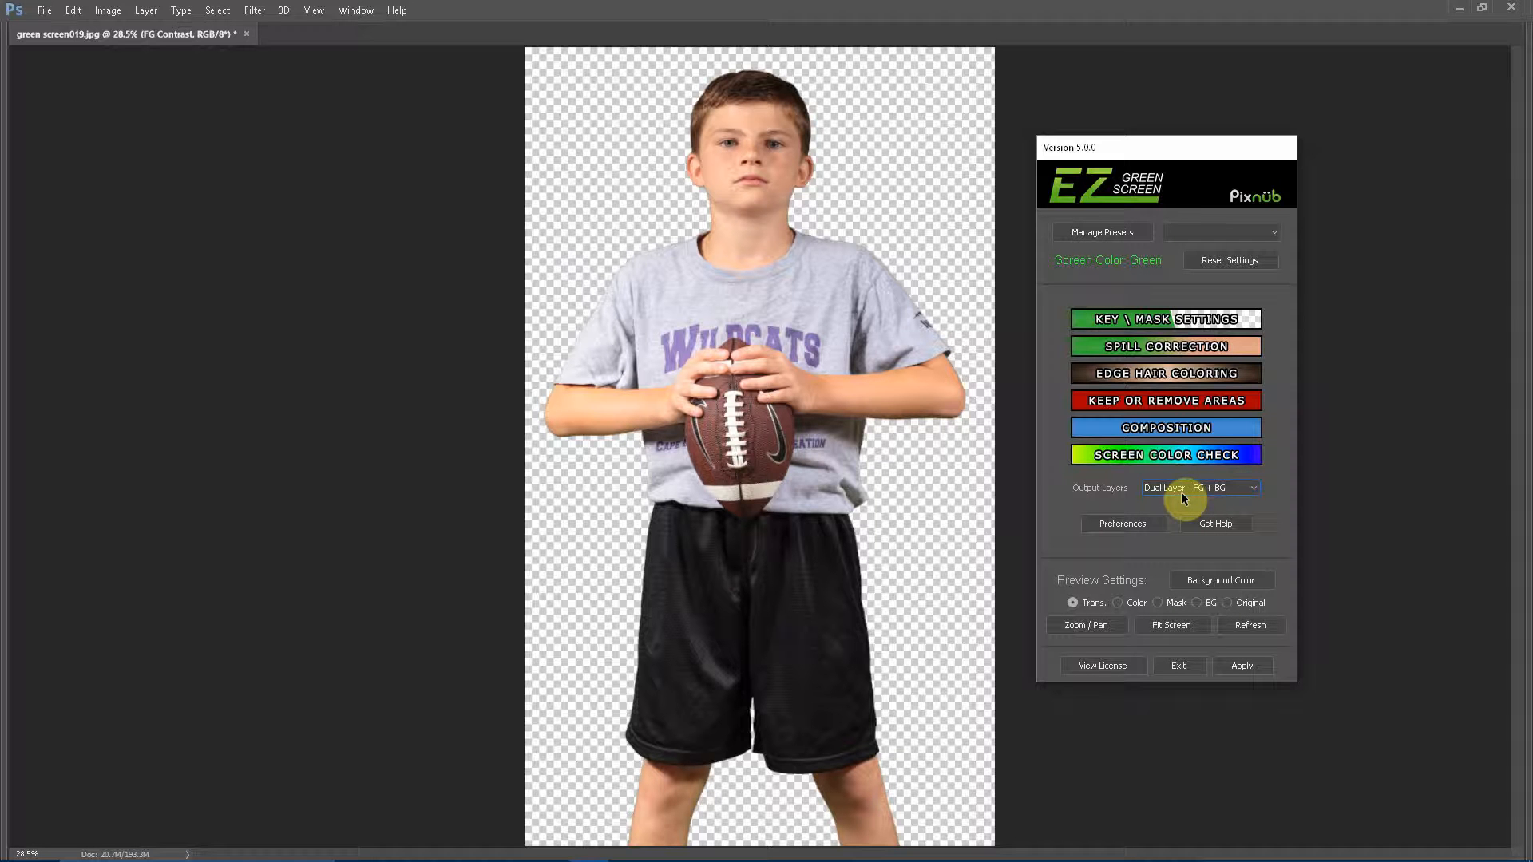
Step: Review the user preferences, trying Single Layer - FG Only as default layer output and viewing the composition scaling choices, and exit without saving
left_click(1121, 525)
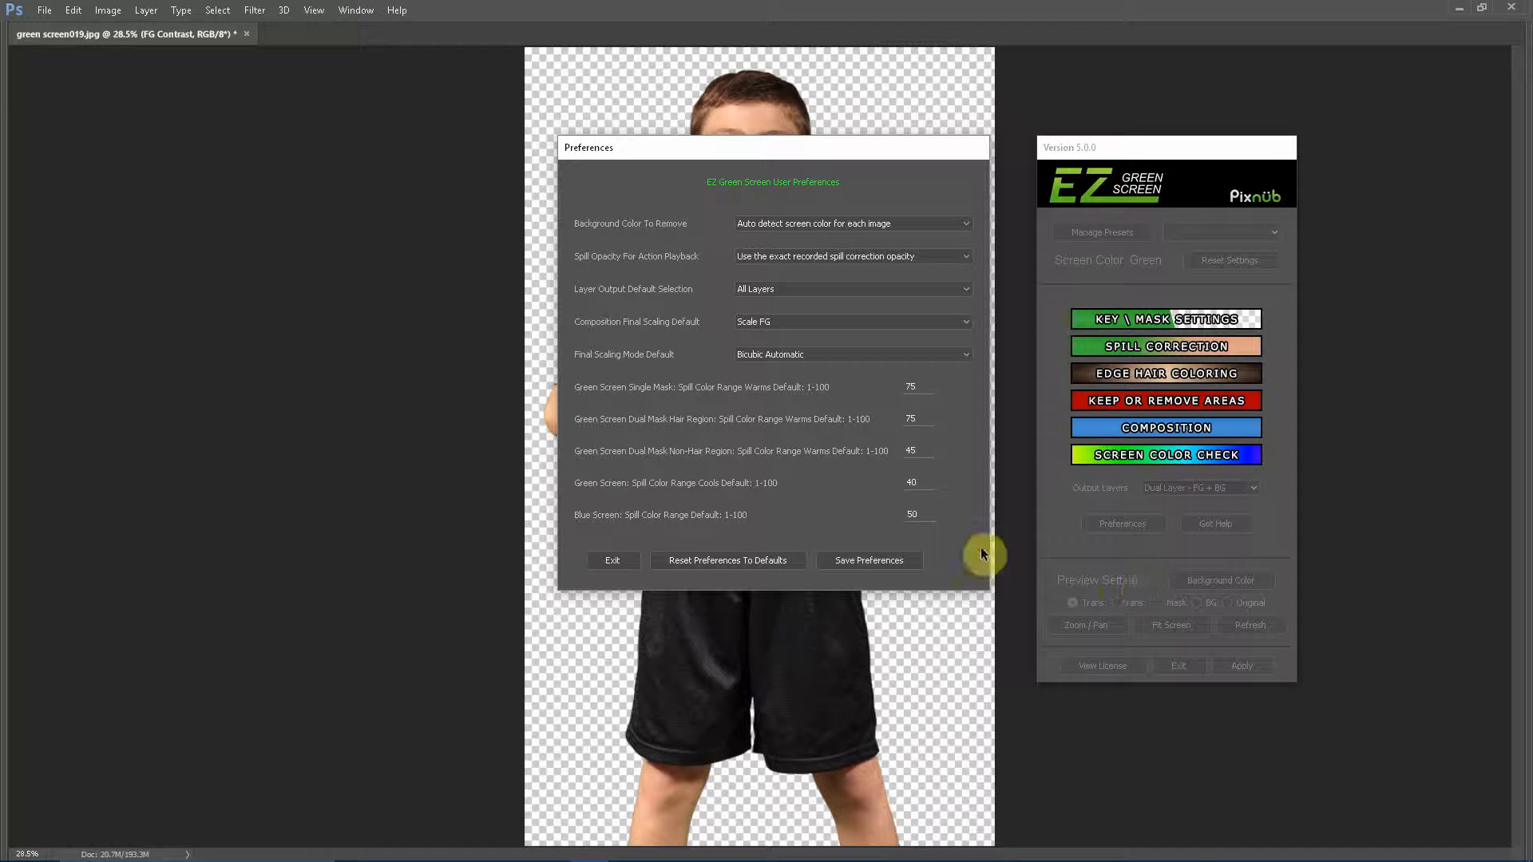
left_click(822, 290)
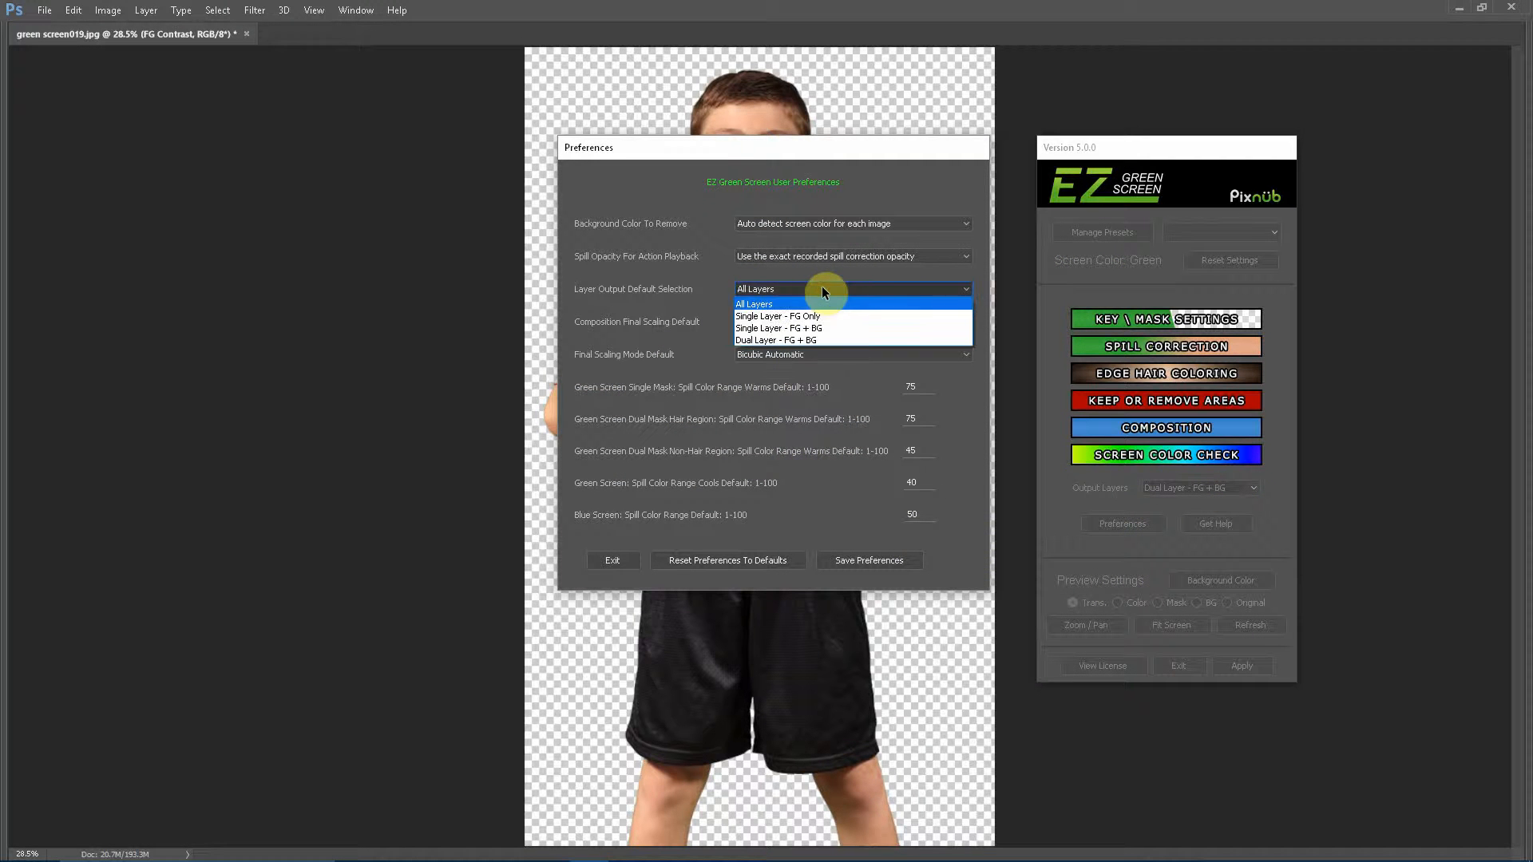
left_click(762, 317)
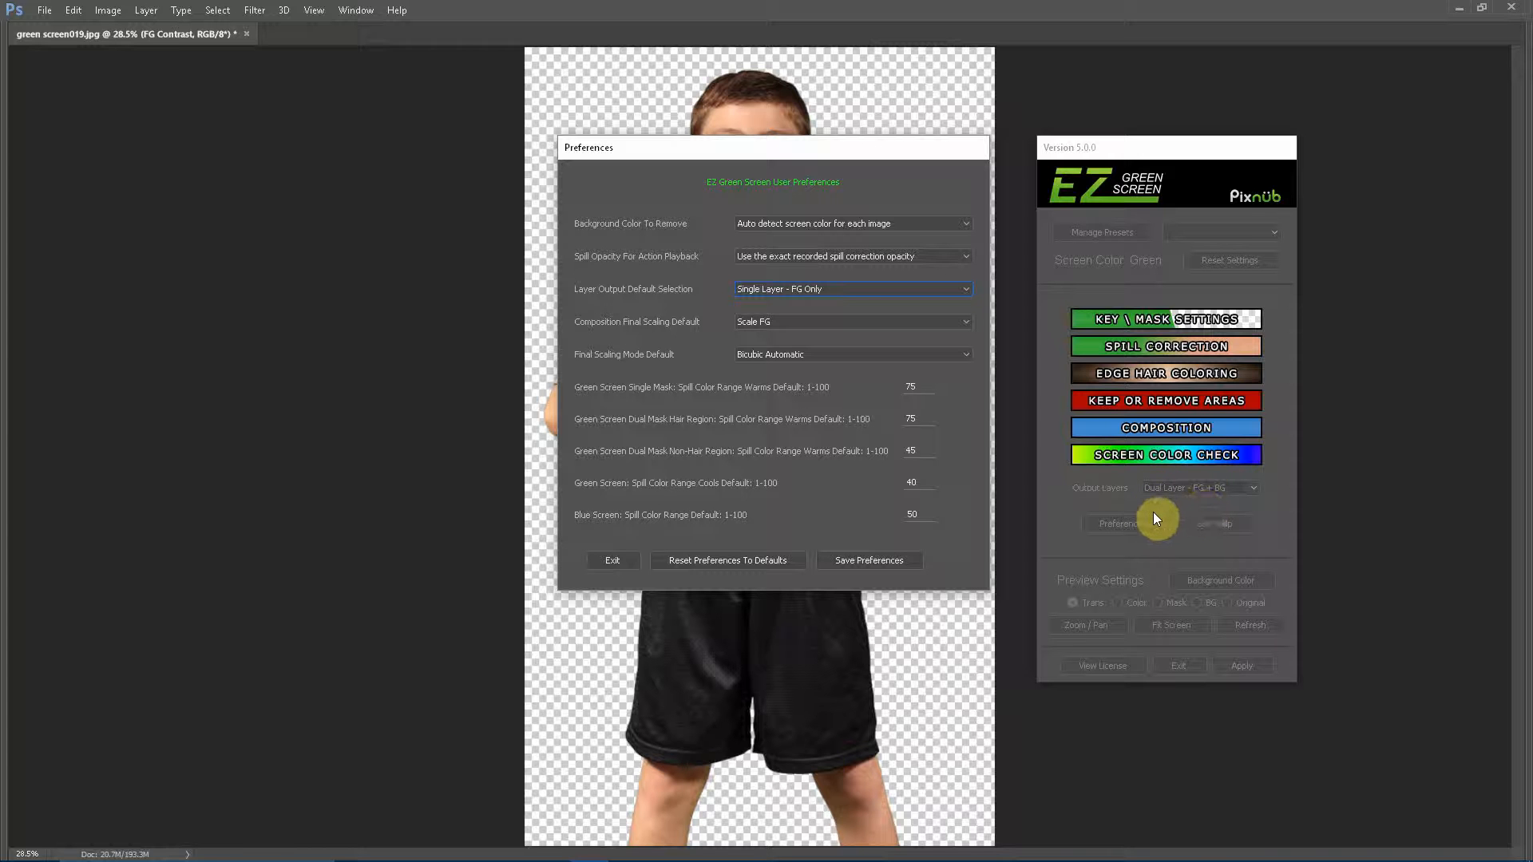
left_click(785, 322)
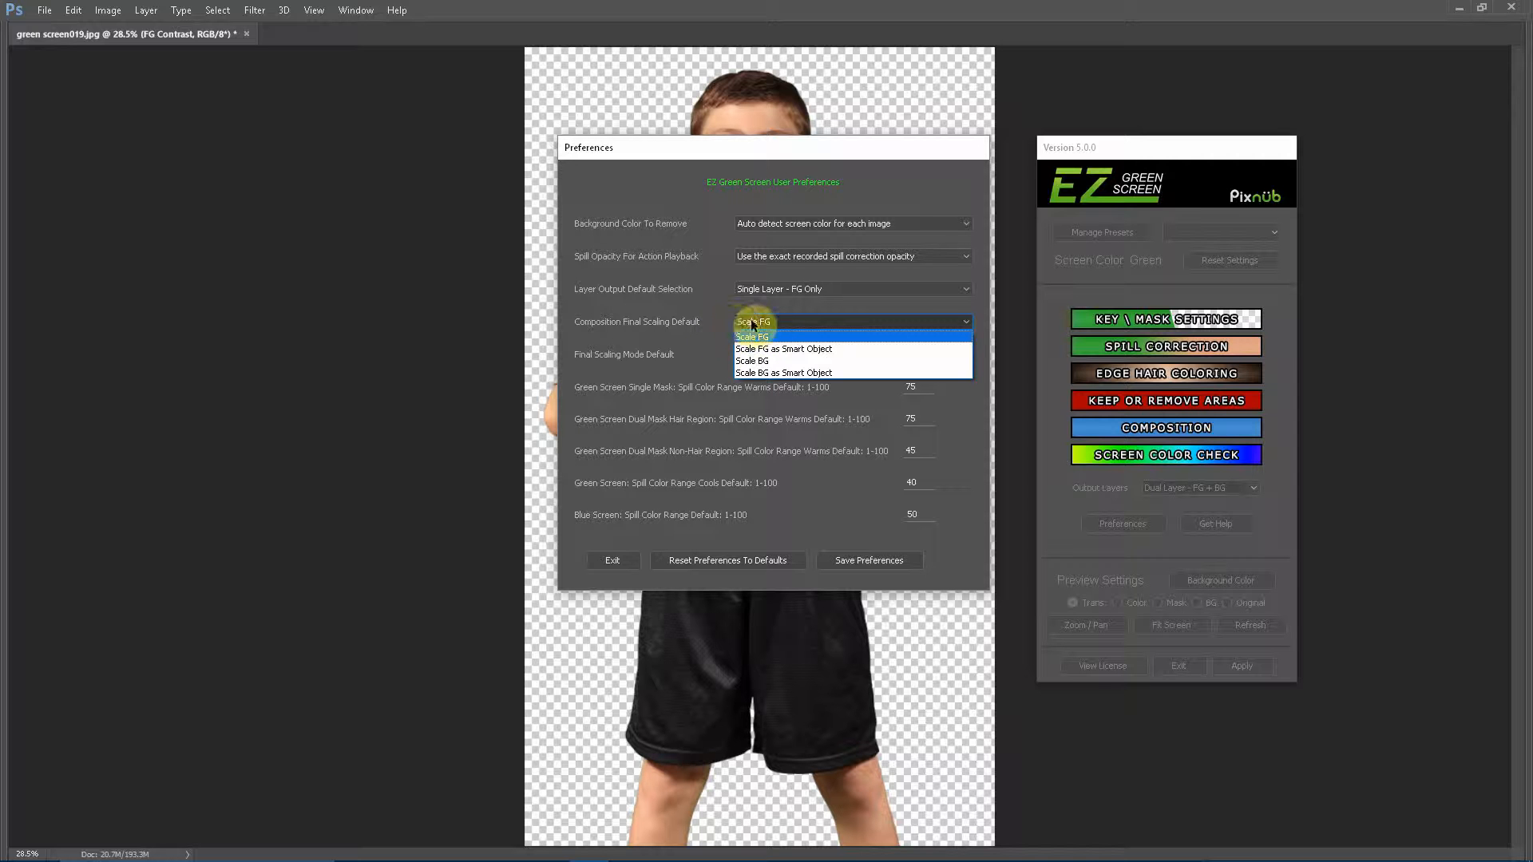
left_click(708, 331)
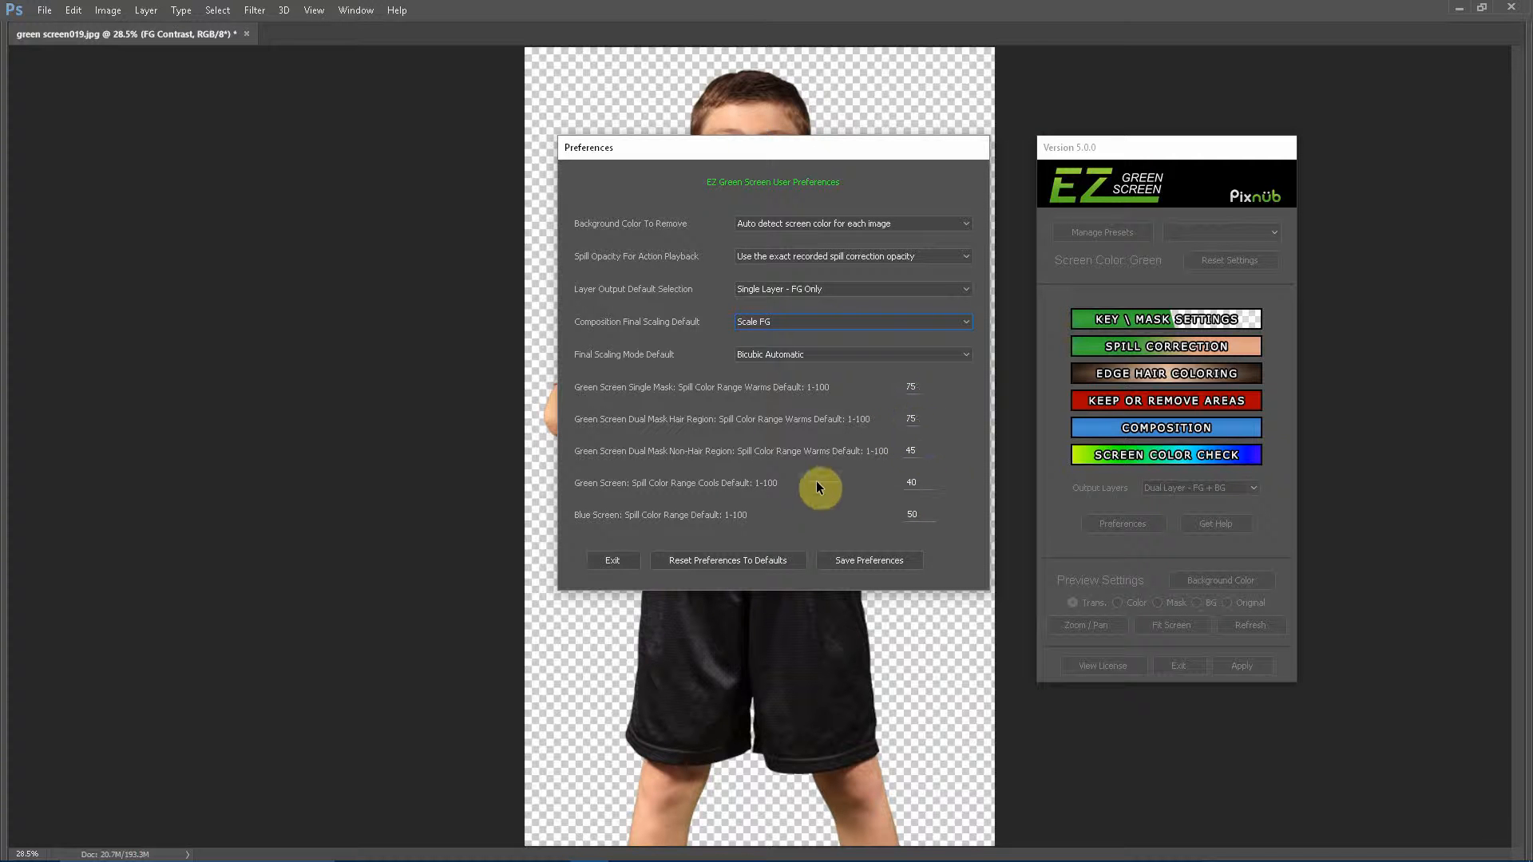
left_click(629, 561)
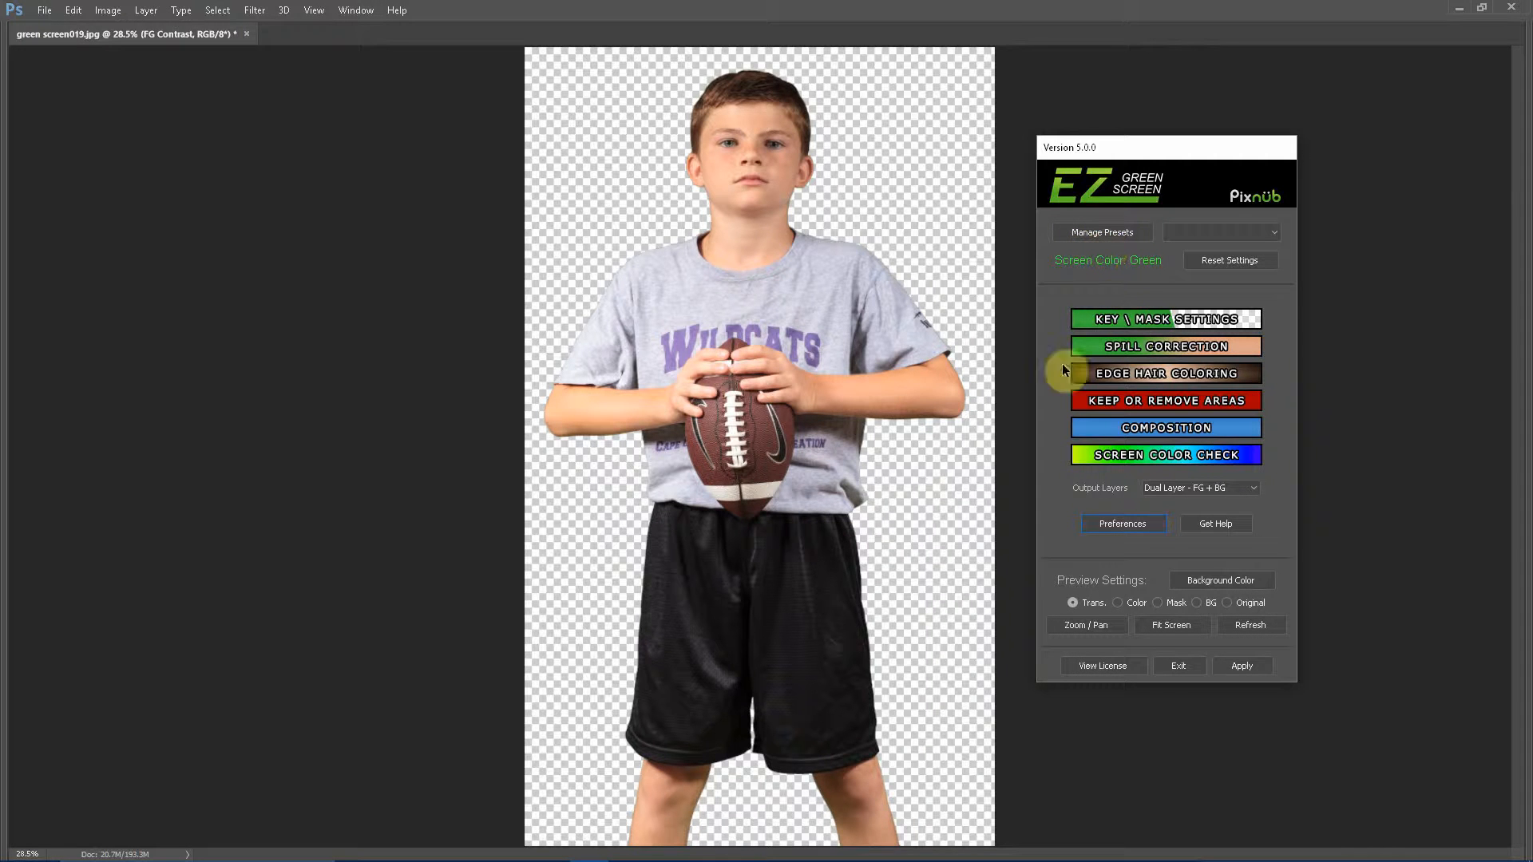
Step: Review the options for saving and deleting presets, and close the preset manager
left_click(1127, 234)
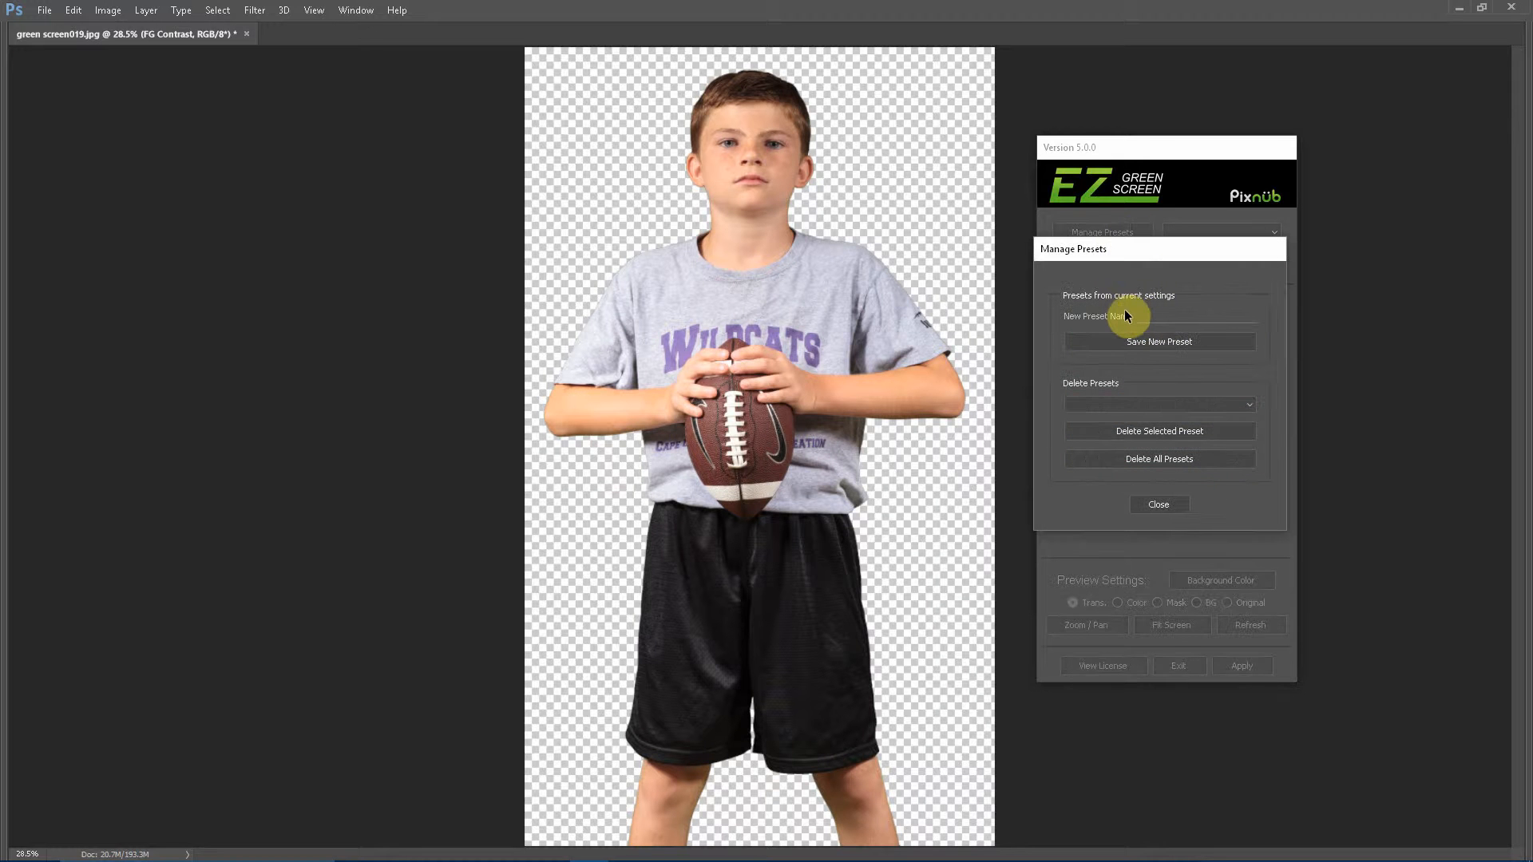
left_click(1158, 505)
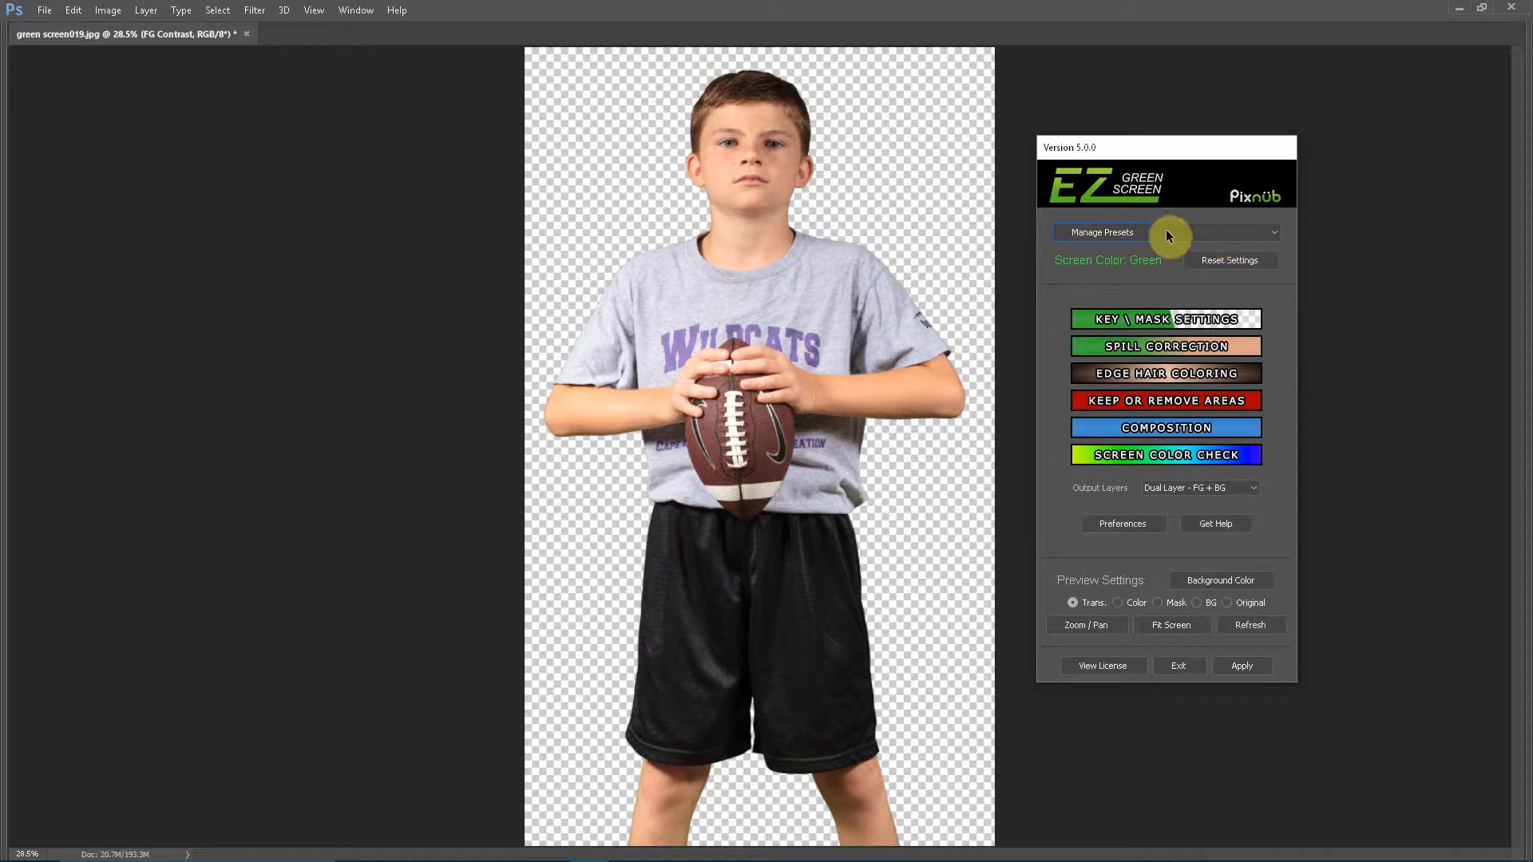